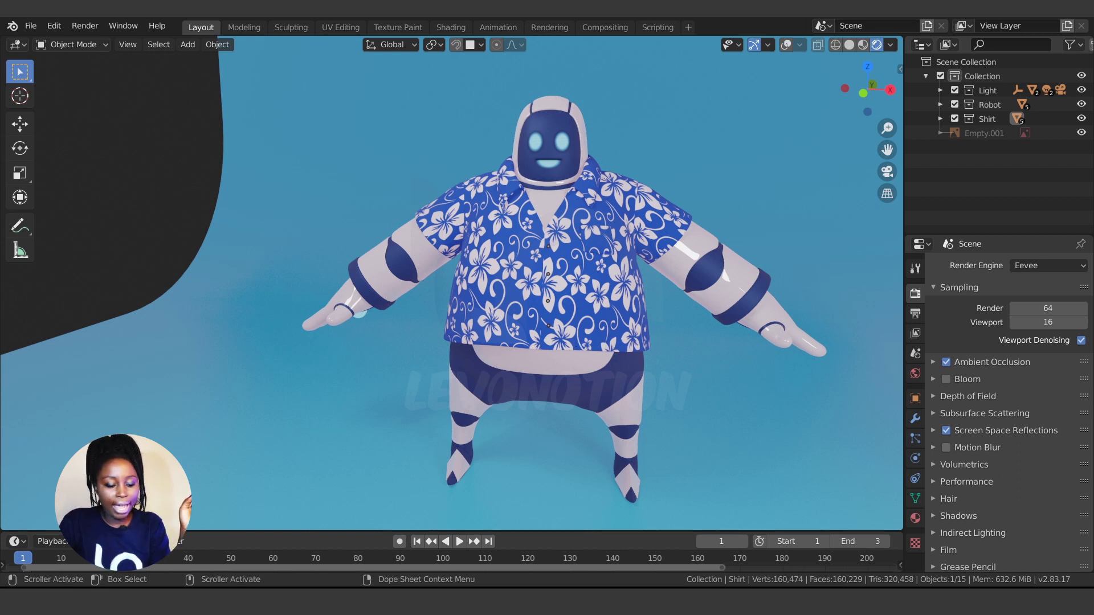
- Switch to File Explorer and examine the add-on files in the Addons 2.8\Install folder, comparing the zip archives with the Python file
{"action": "key", "text": "alt+Tab"}
{"action": "left_click_drag", "start_coordinate": [289, 317], "coordinate": [293, 191]}
{"action": "left_click", "coordinate": [282, 273]}
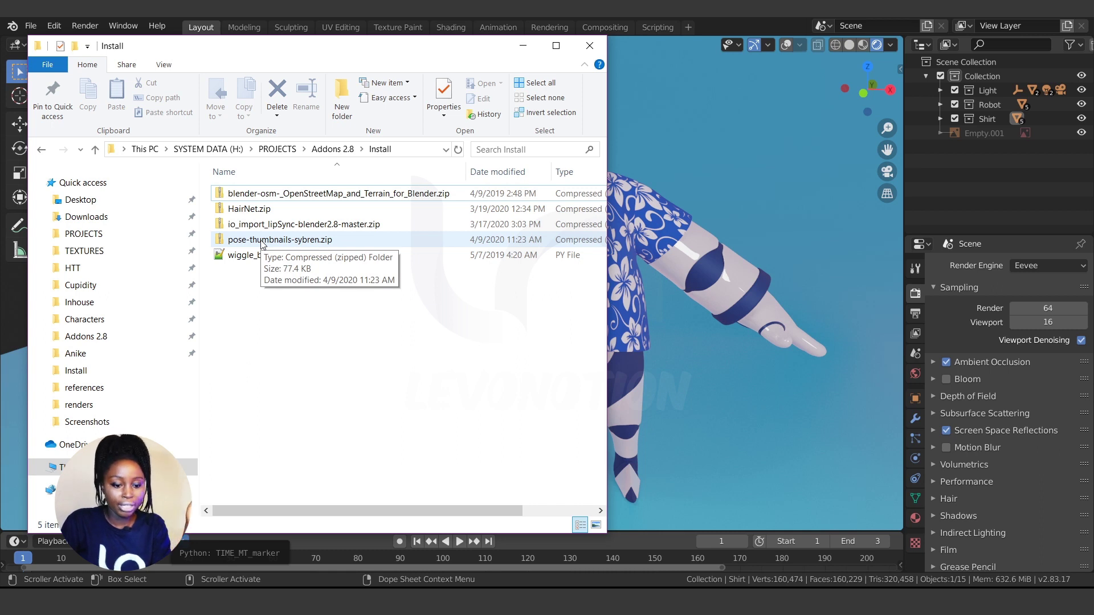
{"action": "left_click", "coordinate": [296, 227]}
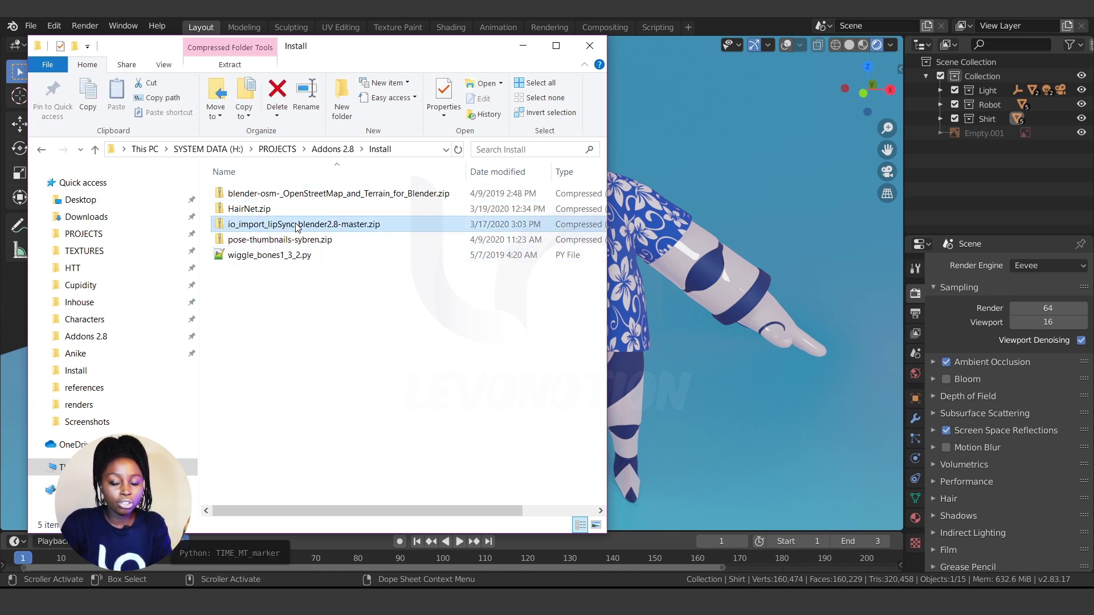
{"action": "left_click", "coordinate": [251, 212]}
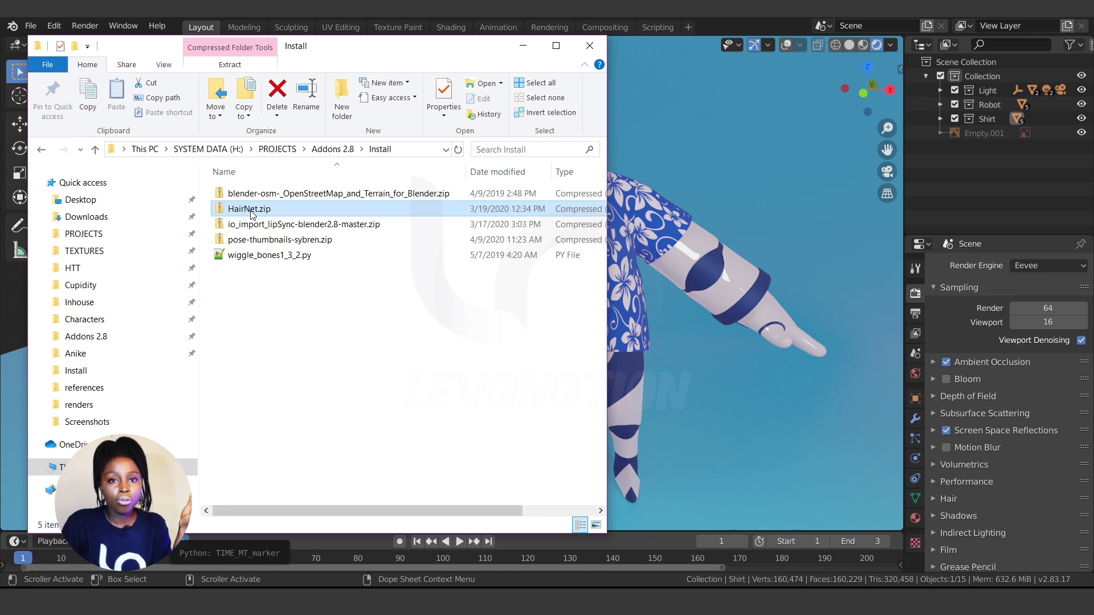
{"action": "left_click", "coordinate": [279, 195]}
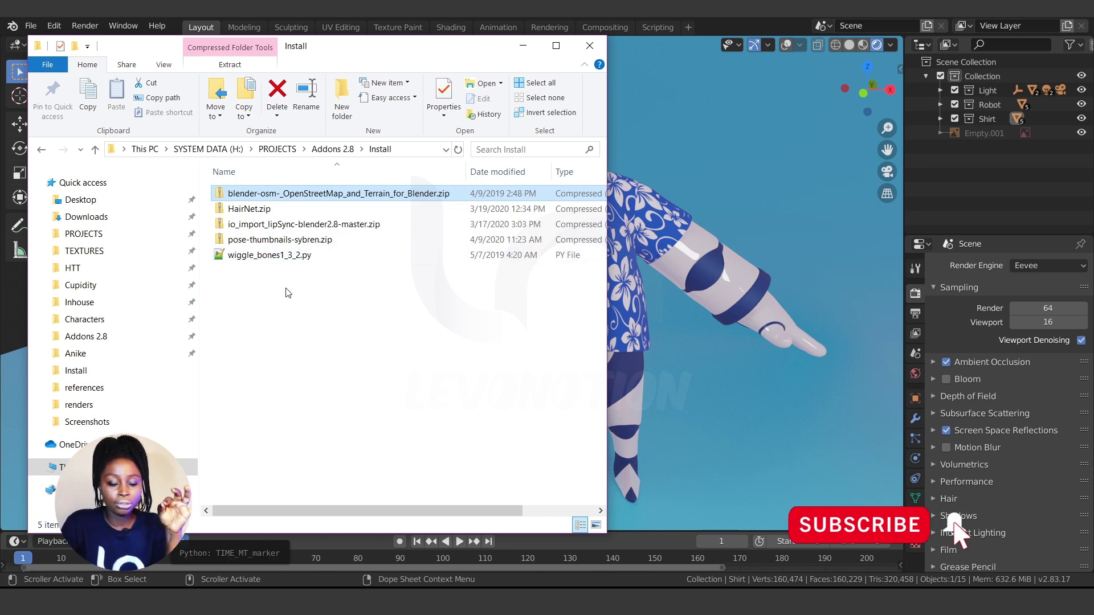
{"action": "left_click", "coordinate": [209, 190]}
{"action": "left_click_drag", "start_coordinate": [210, 188], "coordinate": [298, 249]}
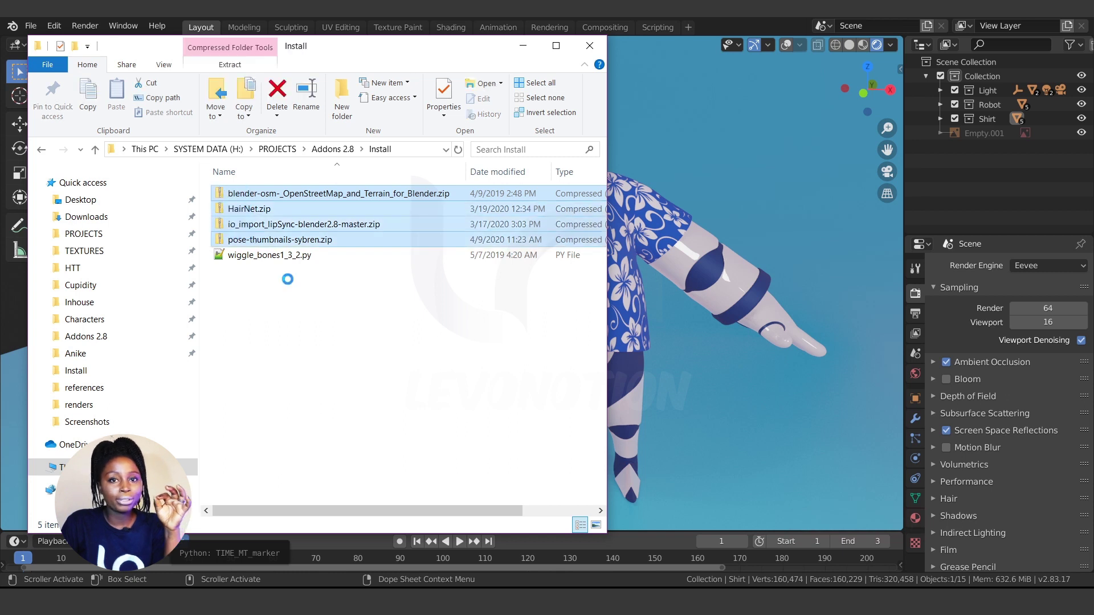
{"action": "left_click", "coordinate": [363, 342]}
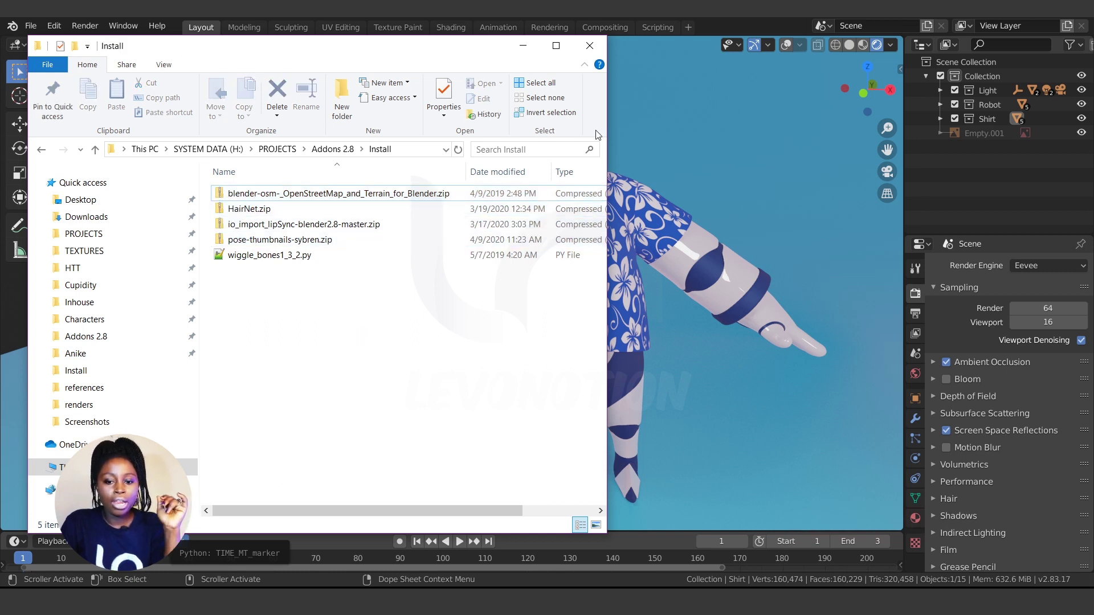
- Return to Blender, open the add-on preferences and set the category filter to All
{"action": "left_click", "coordinate": [649, 18]}
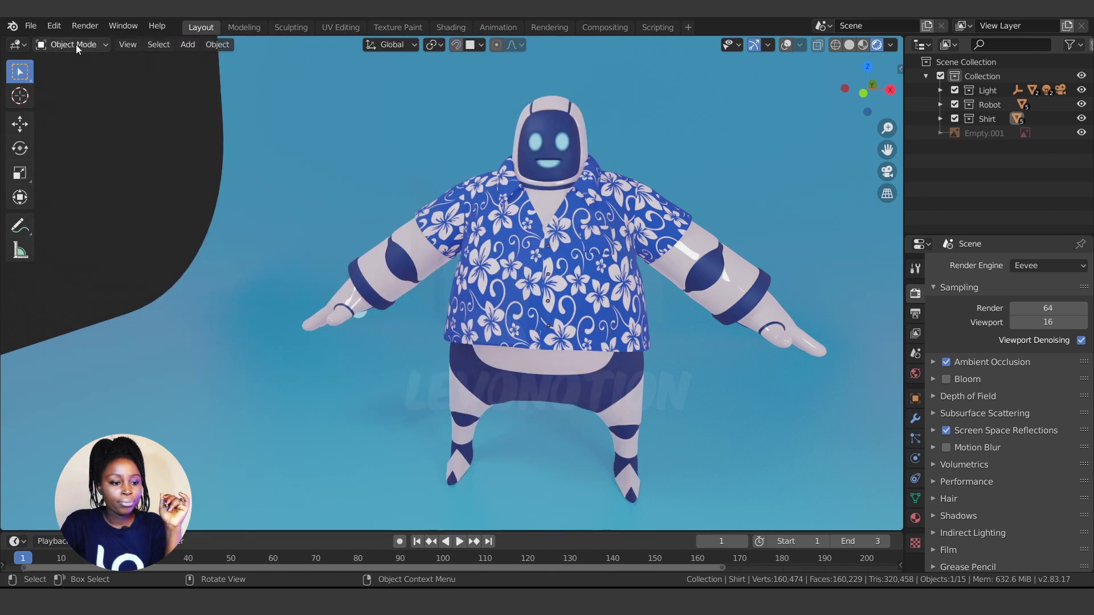
{"action": "left_click", "coordinate": [57, 26]}
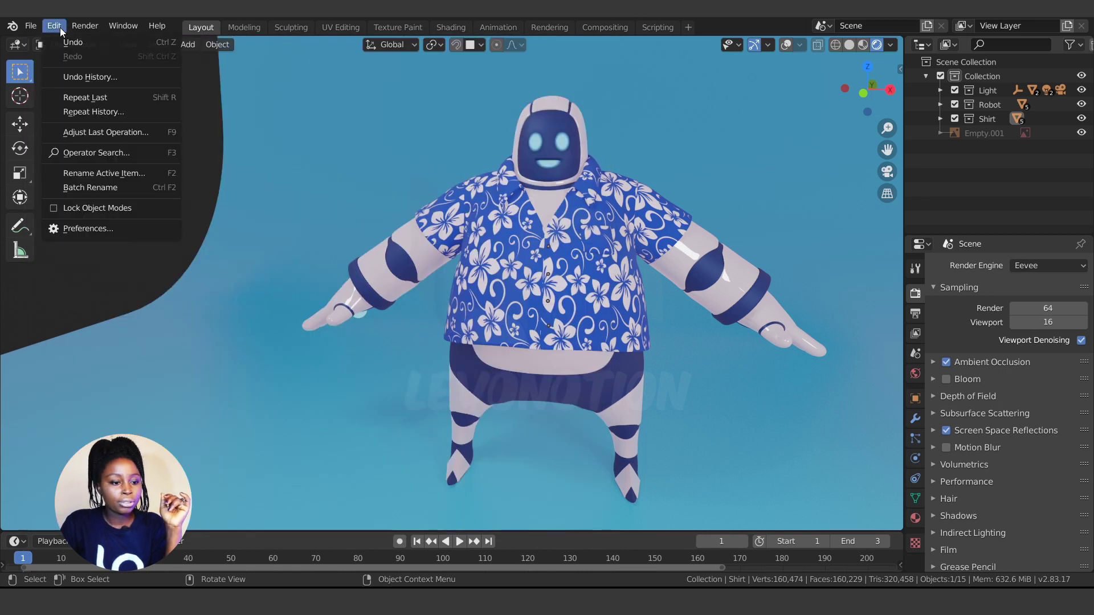
{"action": "left_click", "coordinate": [104, 228]}
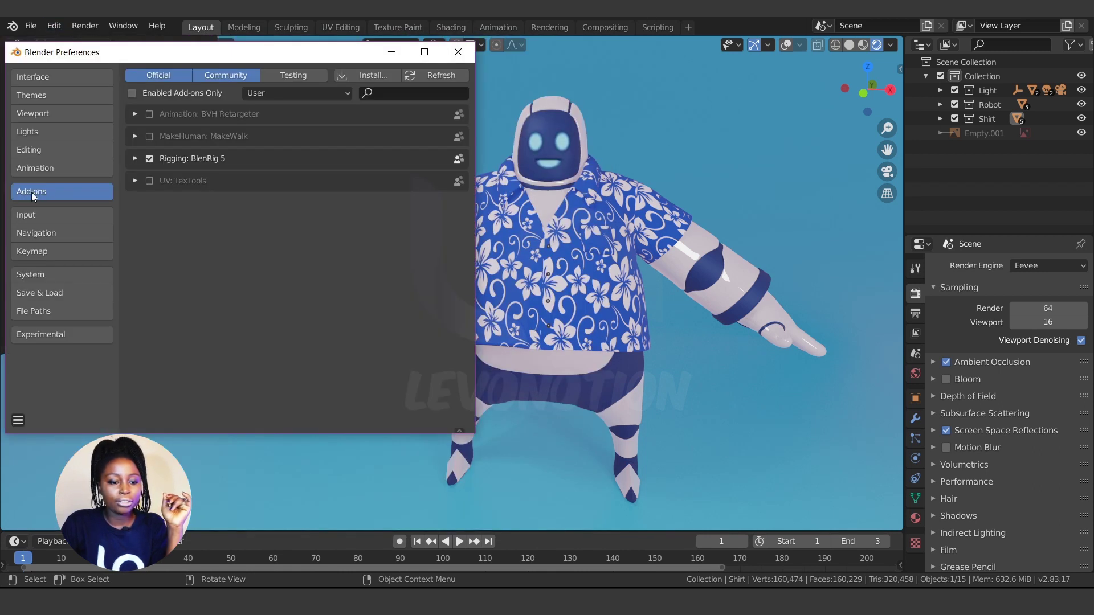
{"action": "left_click_drag", "start_coordinate": [178, 53], "coordinate": [333, 56]}
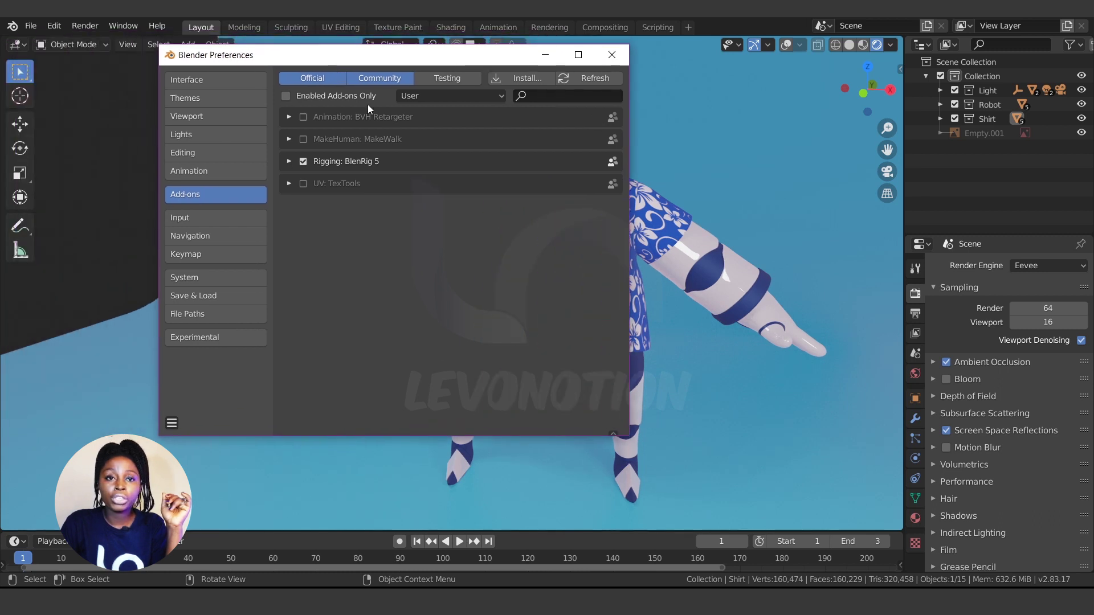
{"action": "left_click", "coordinate": [480, 95]}
{"action": "left_click", "coordinate": [355, 111]}
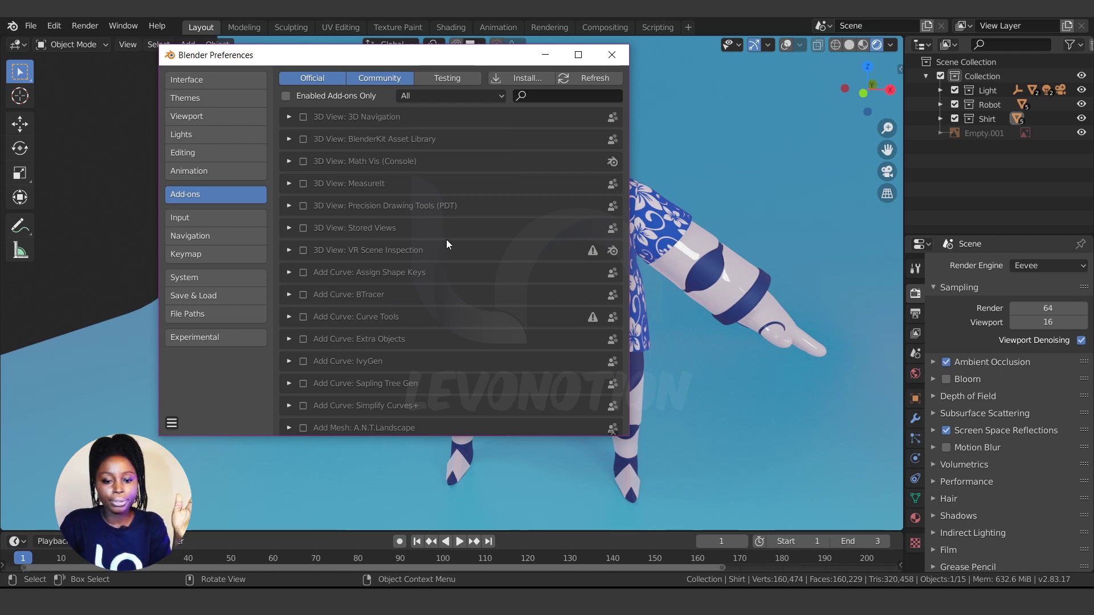
- Install the wiggle_bones1_3_2.py add-on from the Addons 2.8\Install folder
{"action": "left_click", "coordinate": [521, 77]}
{"action": "left_click", "coordinate": [231, 435]}
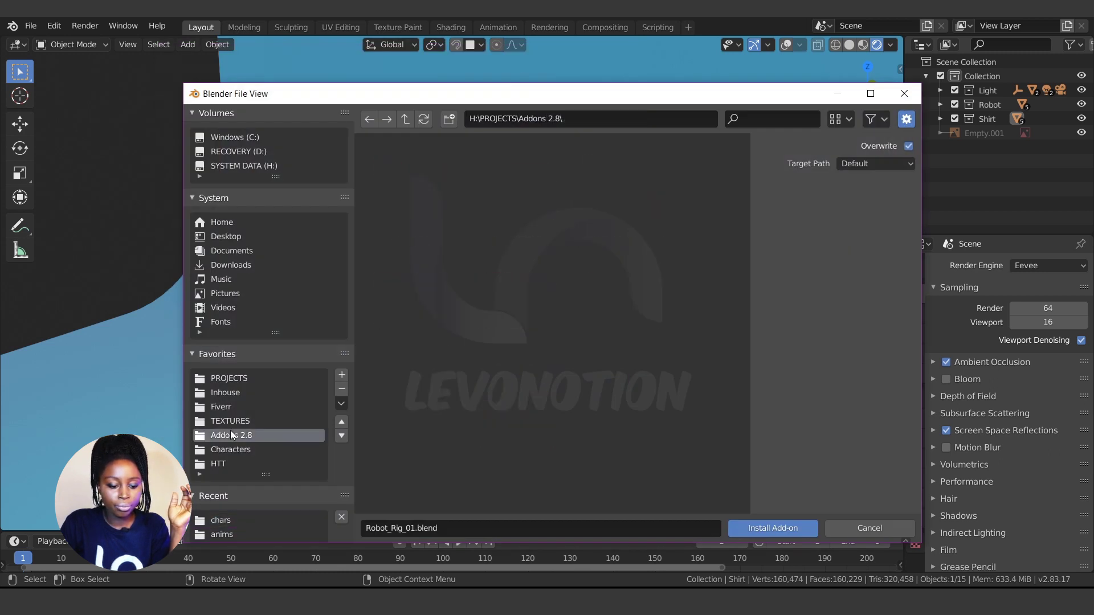
{"action": "double_click", "coordinate": [518, 186]}
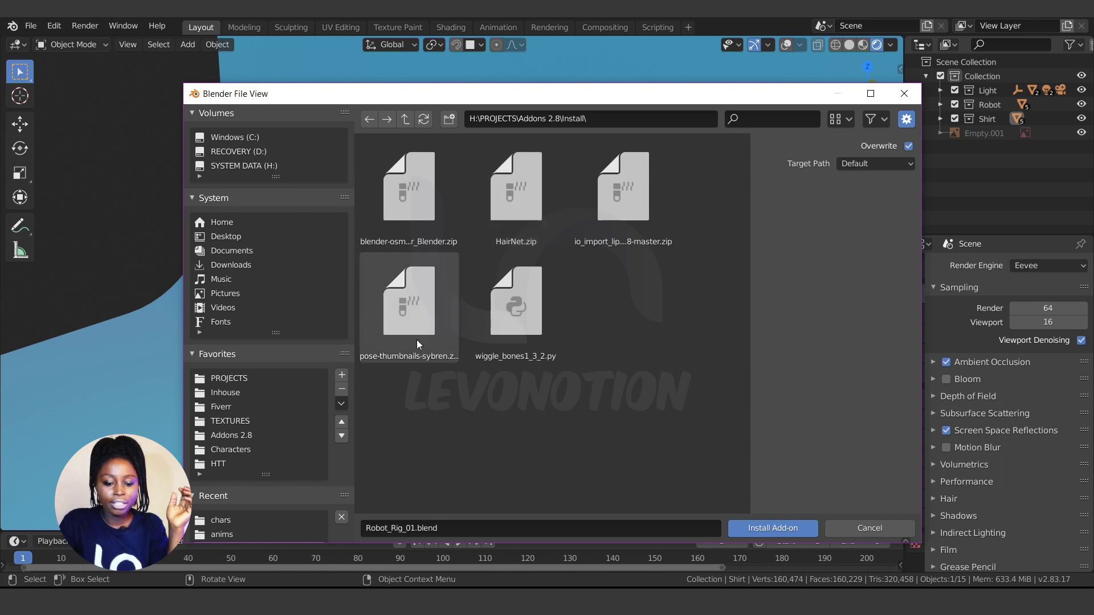
{"action": "key", "text": "alt+Tab"}
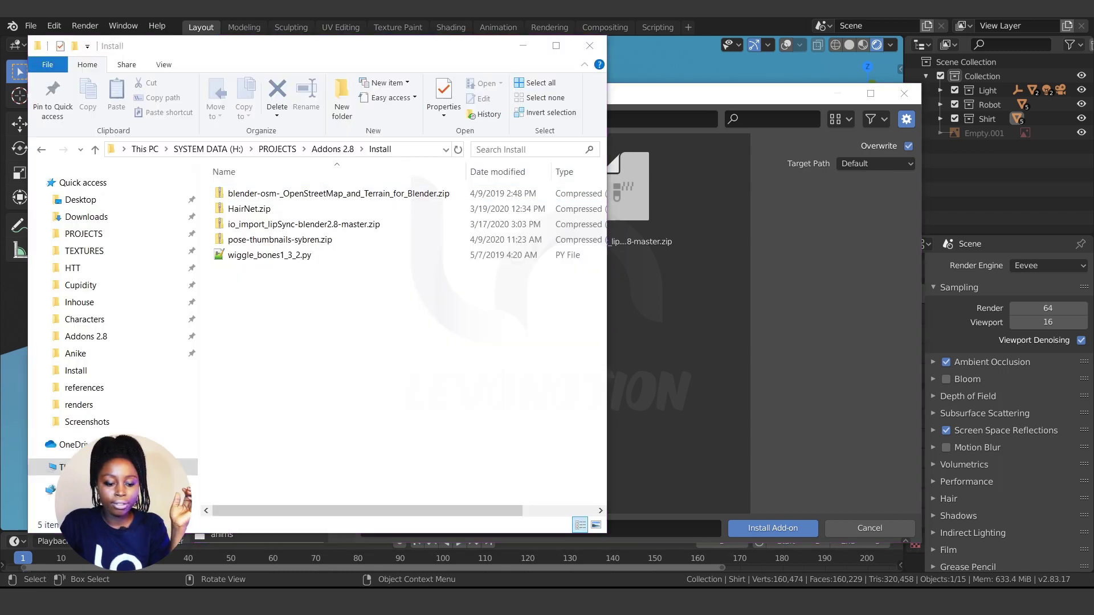
{"action": "left_click", "coordinate": [303, 260]}
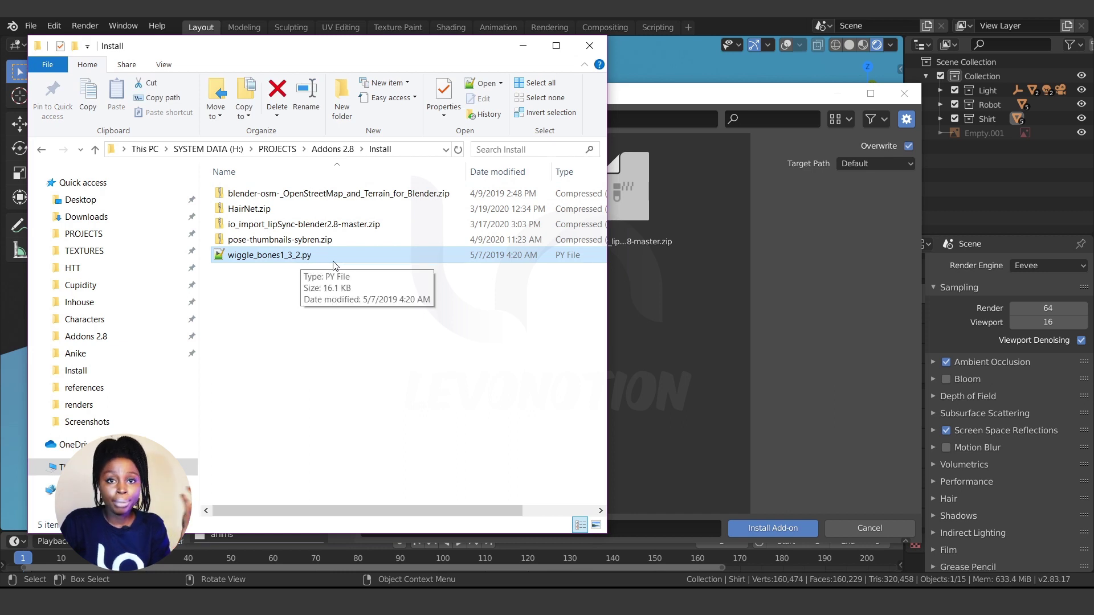
{"action": "left_click", "coordinate": [692, 315]}
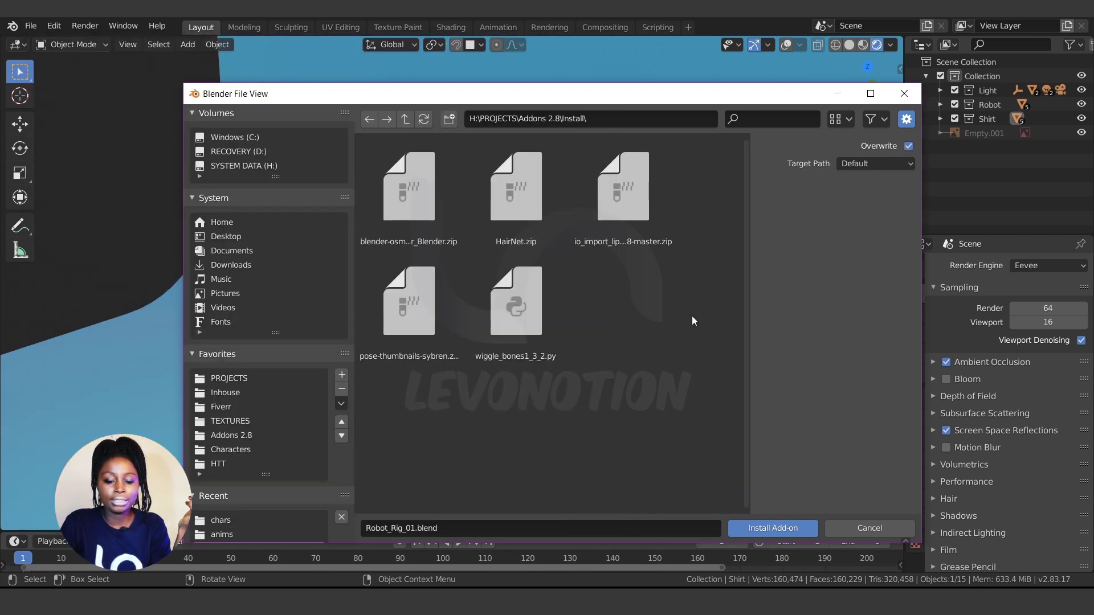
{"action": "left_click", "coordinate": [518, 318]}
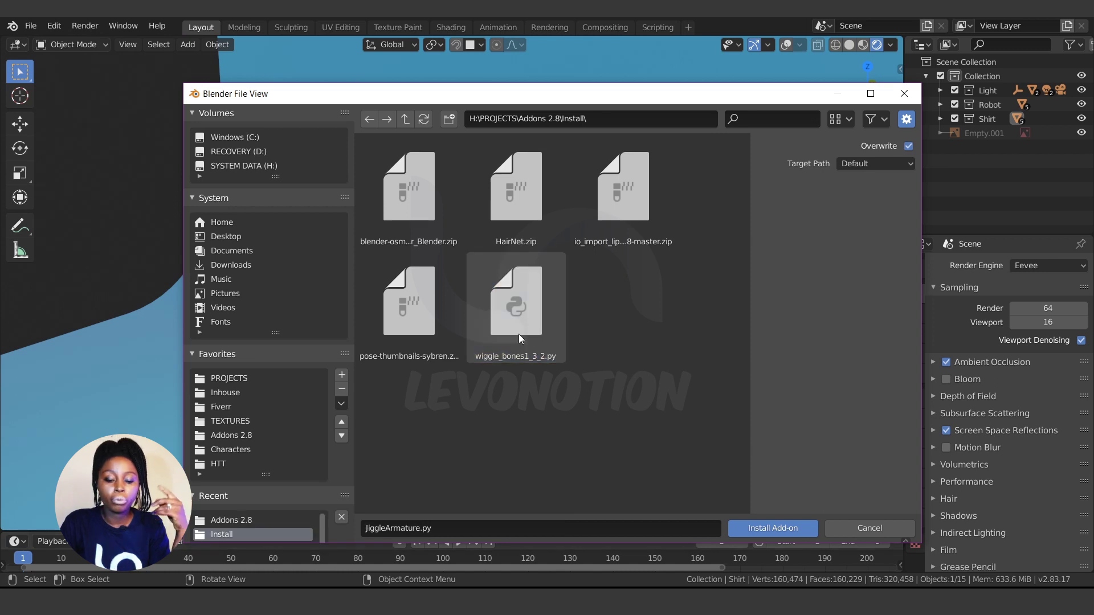
{"action": "double_click", "coordinate": [535, 316]}
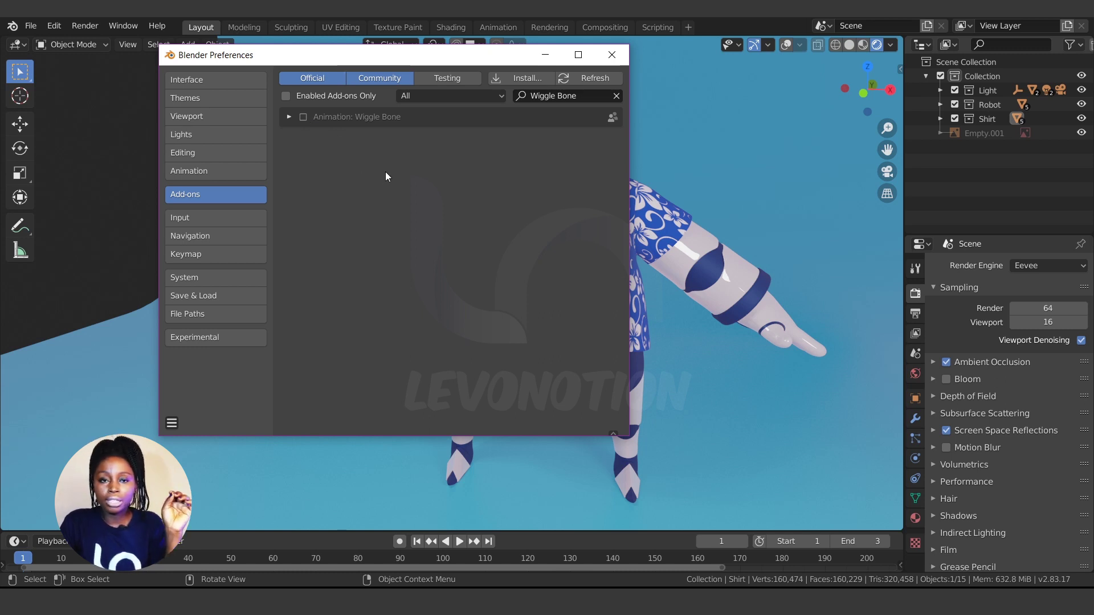
- Install the HairNet.zip add-on, and try to install io_import_lipSync-blender2.8-master.zip from the same folder
{"action": "left_click", "coordinate": [522, 78]}
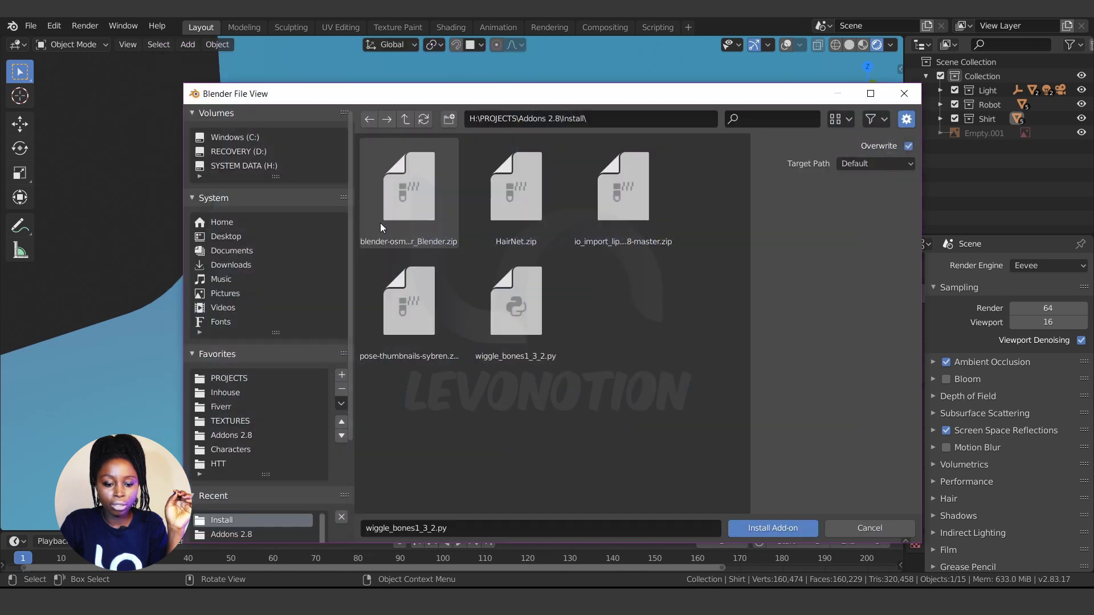
{"action": "double_click", "coordinate": [508, 180]}
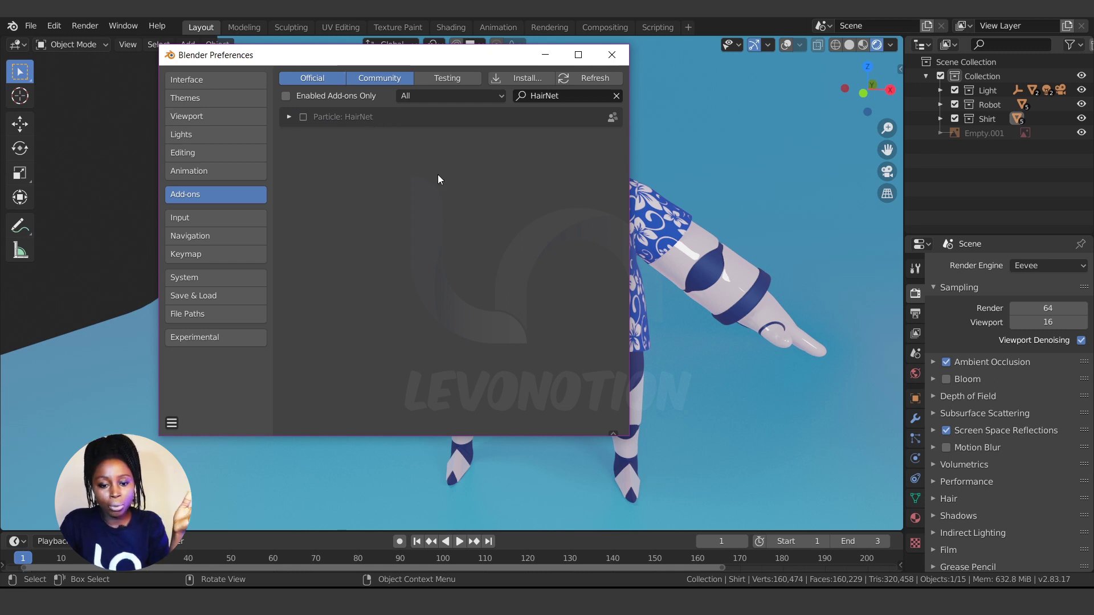
{"action": "left_click", "coordinate": [530, 78]}
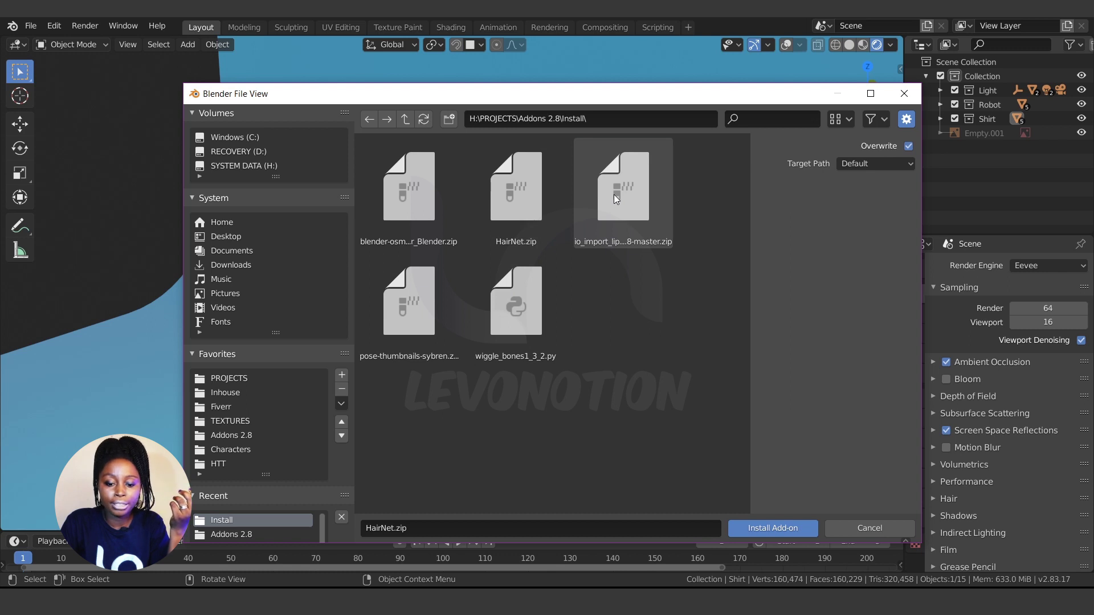
{"action": "left_click", "coordinate": [635, 217]}
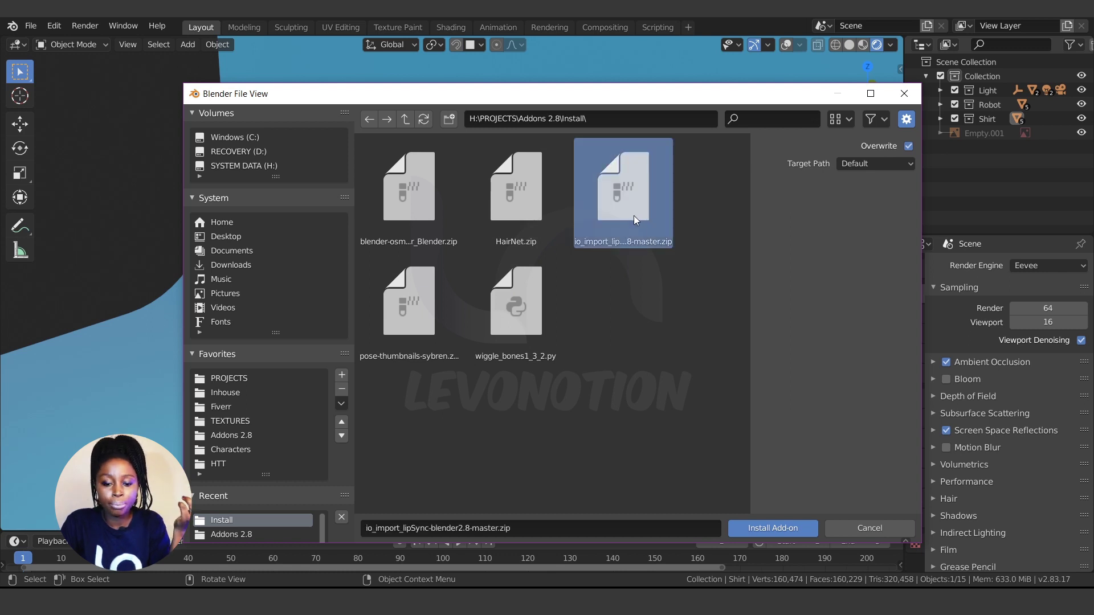
{"action": "double_click", "coordinate": [622, 178]}
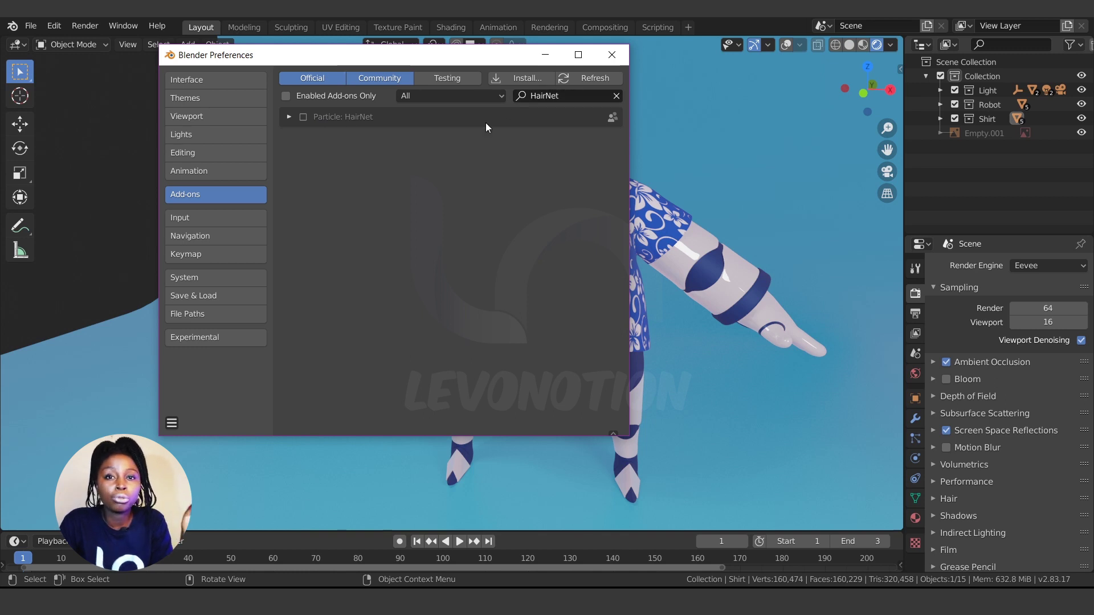
- Try to install pose-thumbnails-sybren.zip and blender-osm-_OpenStreetMap_and_Terrain_for_Blender.zip as add-ons from the Install folder
{"action": "left_click", "coordinate": [532, 80]}
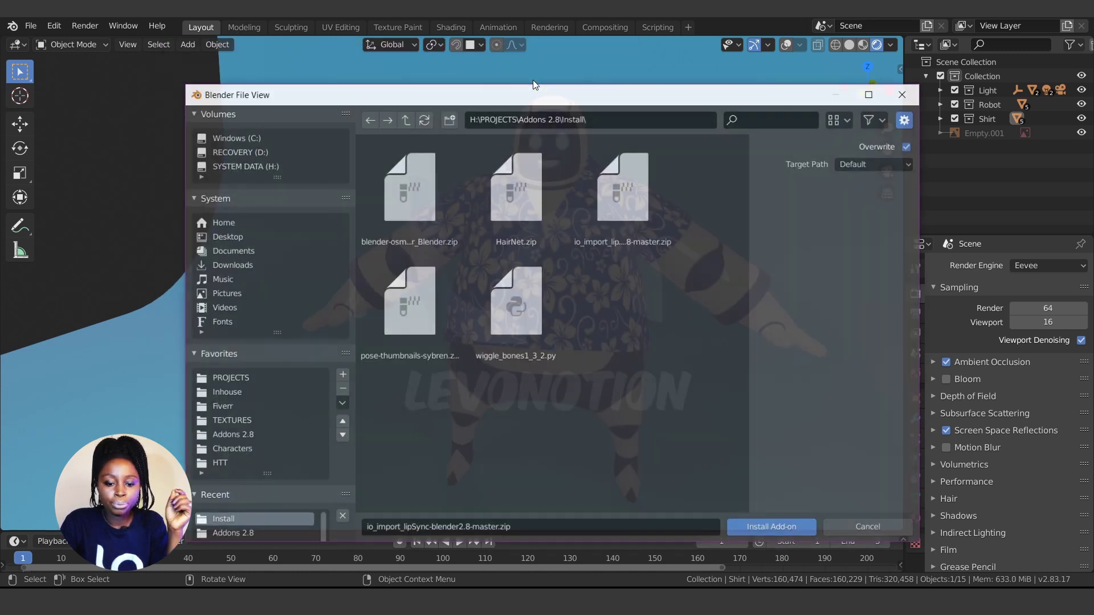
{"action": "left_click", "coordinate": [636, 220]}
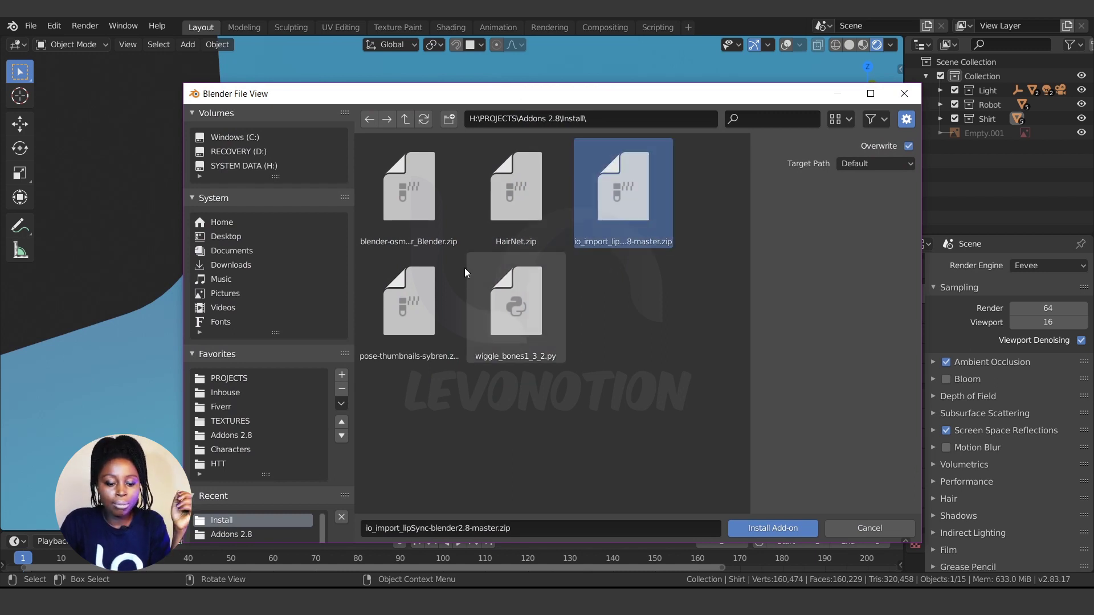
{"action": "double_click", "coordinate": [418, 300]}
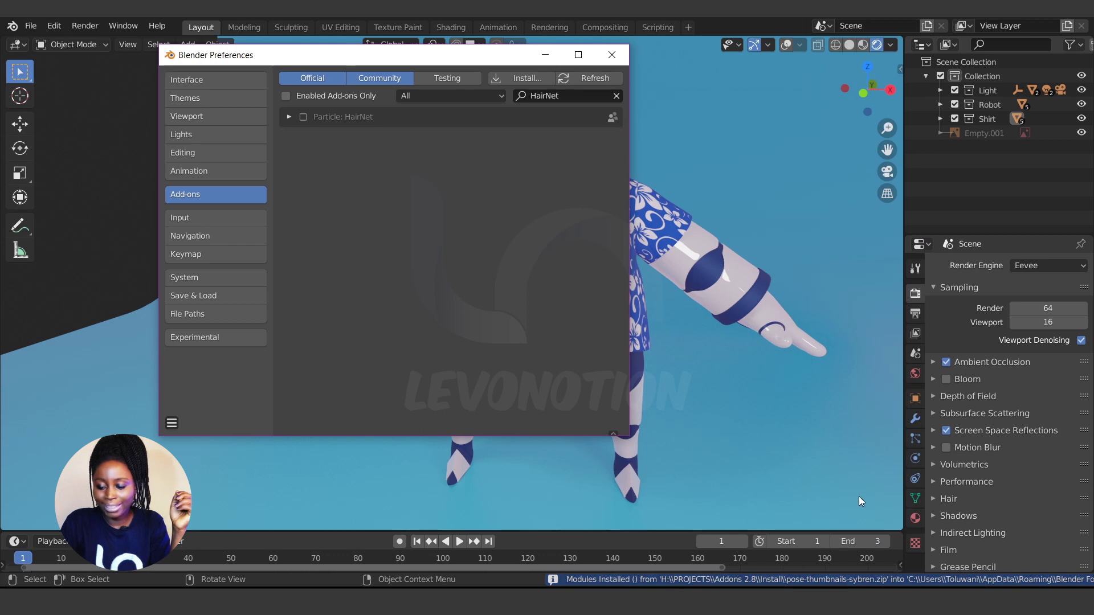
{"action": "left_click", "coordinate": [528, 78]}
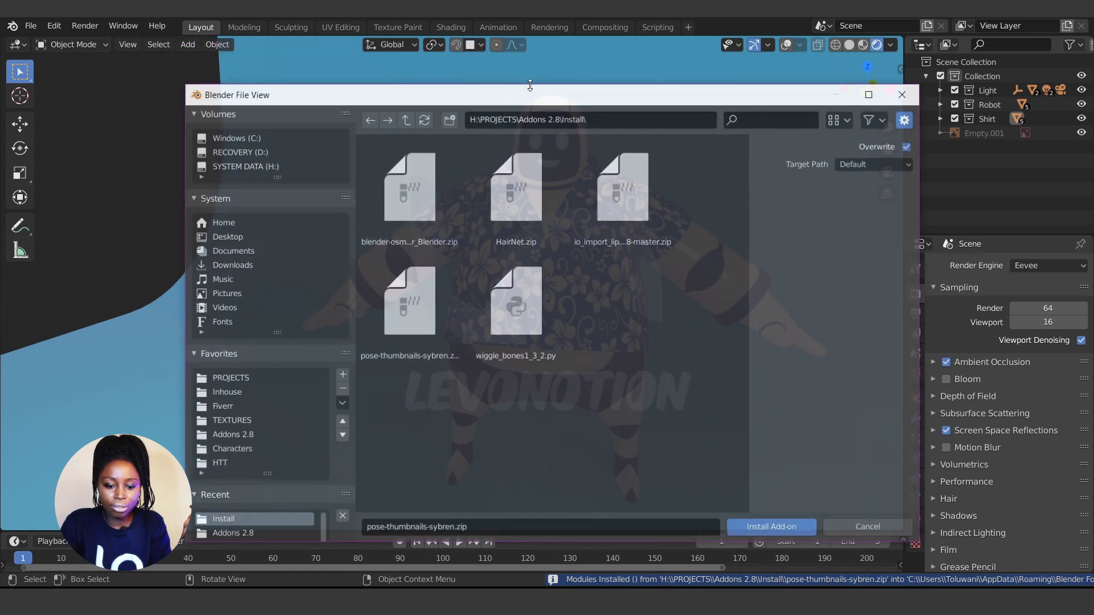
{"action": "double_click", "coordinate": [409, 198]}
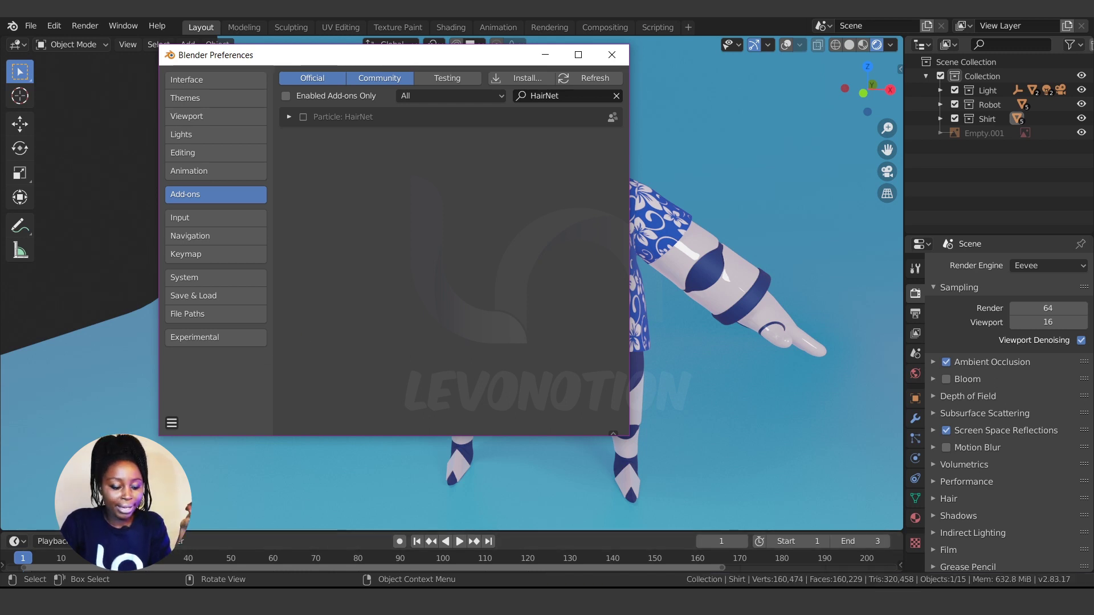
- In File Explorer, open HairNet.zip in a separate window and examine its HairNet folder, comparing __init__.py with wiggle_bones1_3_2.py
{"action": "key", "text": "alt+Tab"}
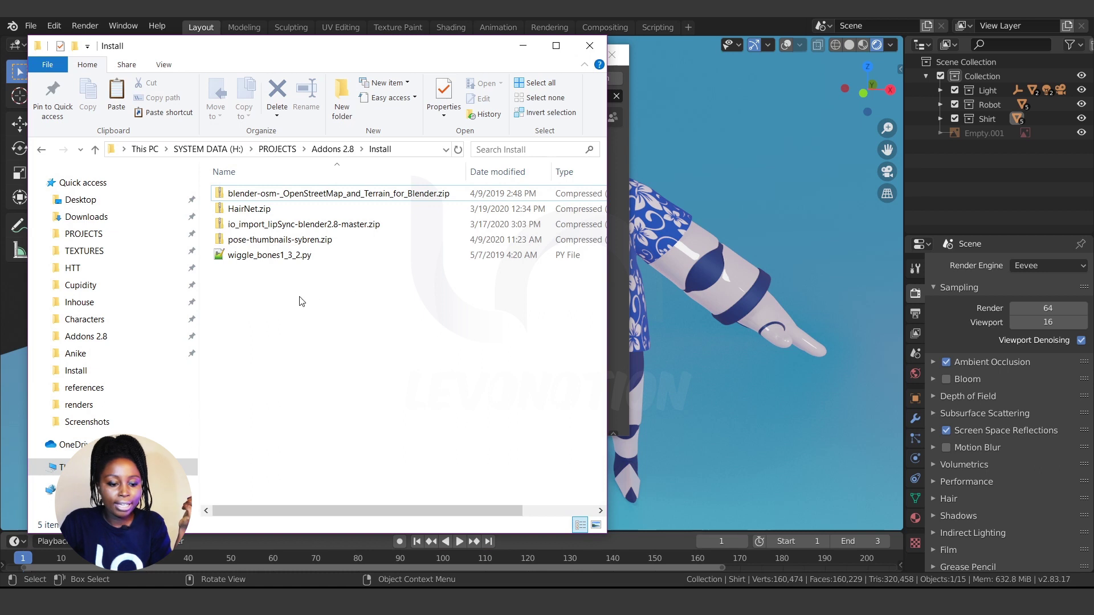
{"action": "left_click", "coordinate": [246, 209]}
{"action": "right_click", "coordinate": [246, 210]}
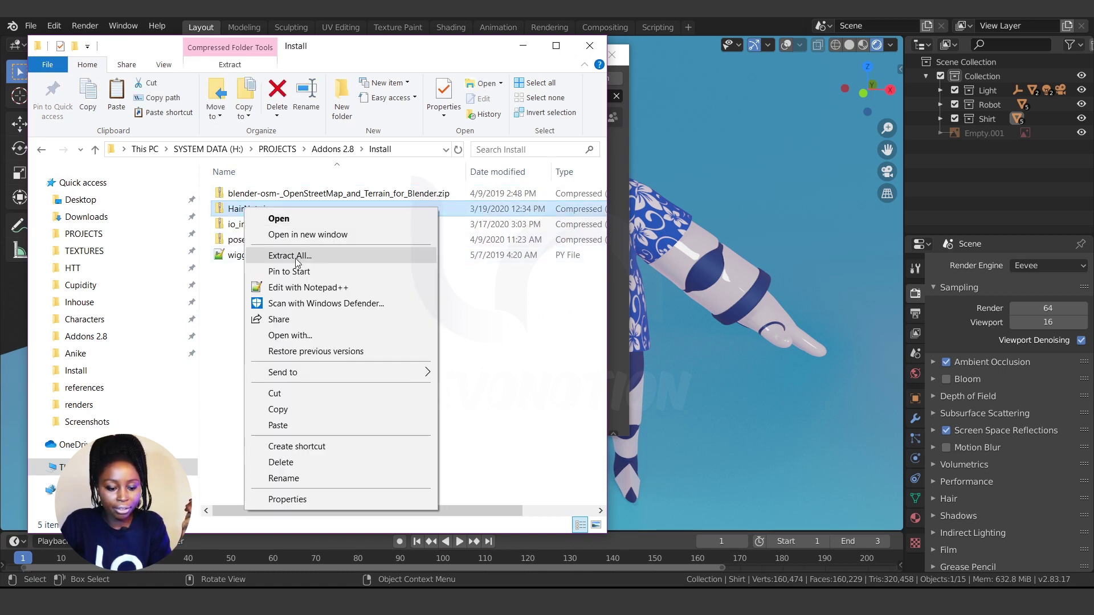
{"action": "left_click", "coordinate": [300, 238]}
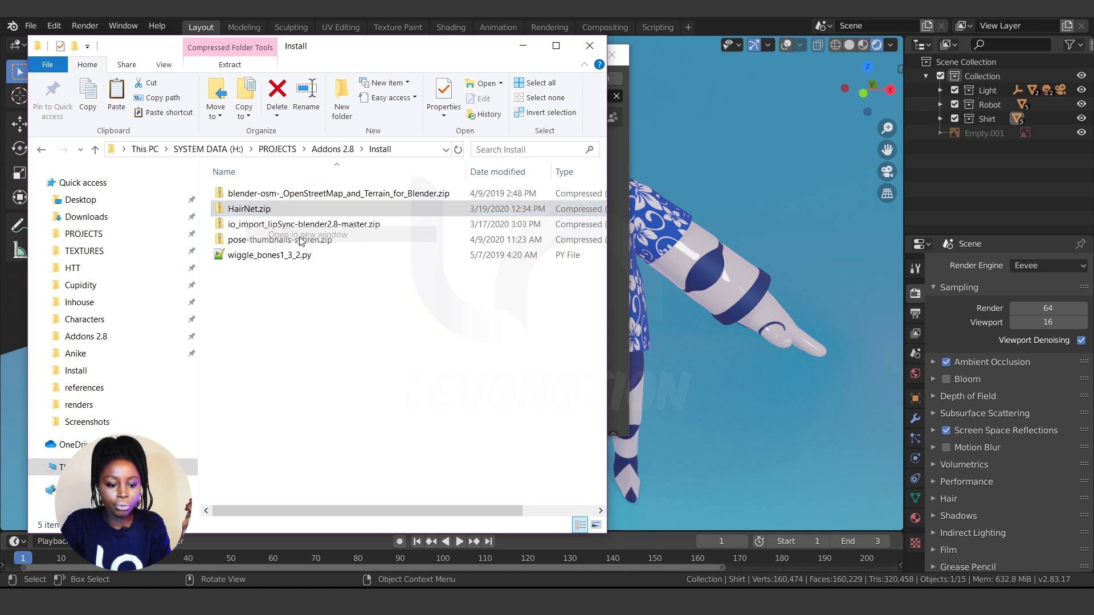
{"action": "left_click_drag", "start_coordinate": [323, 44], "coordinate": [763, 31]}
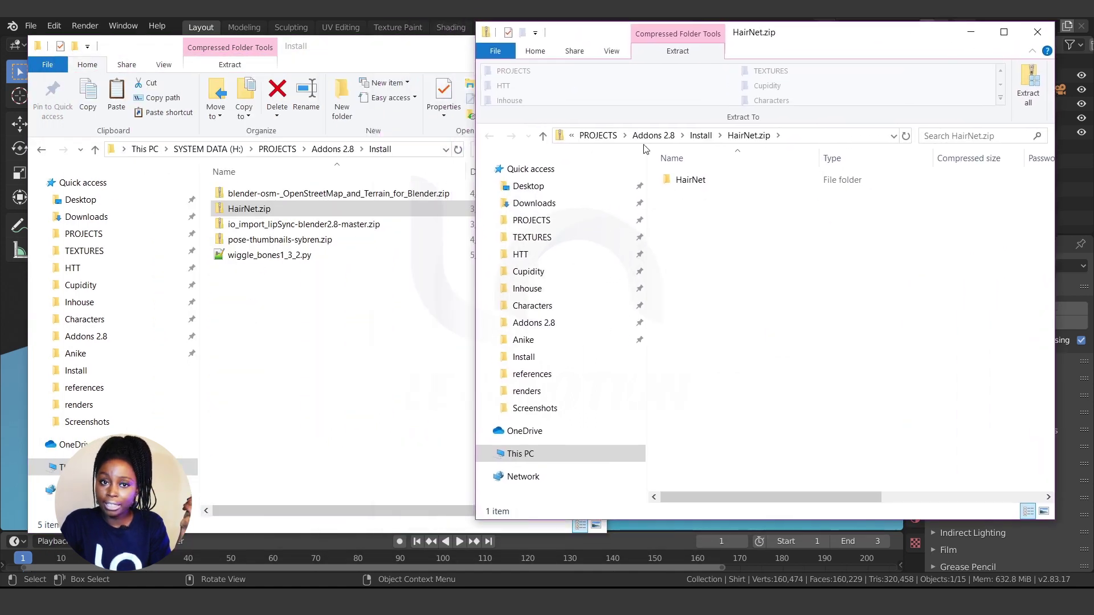
{"action": "double_click", "coordinate": [700, 181]}
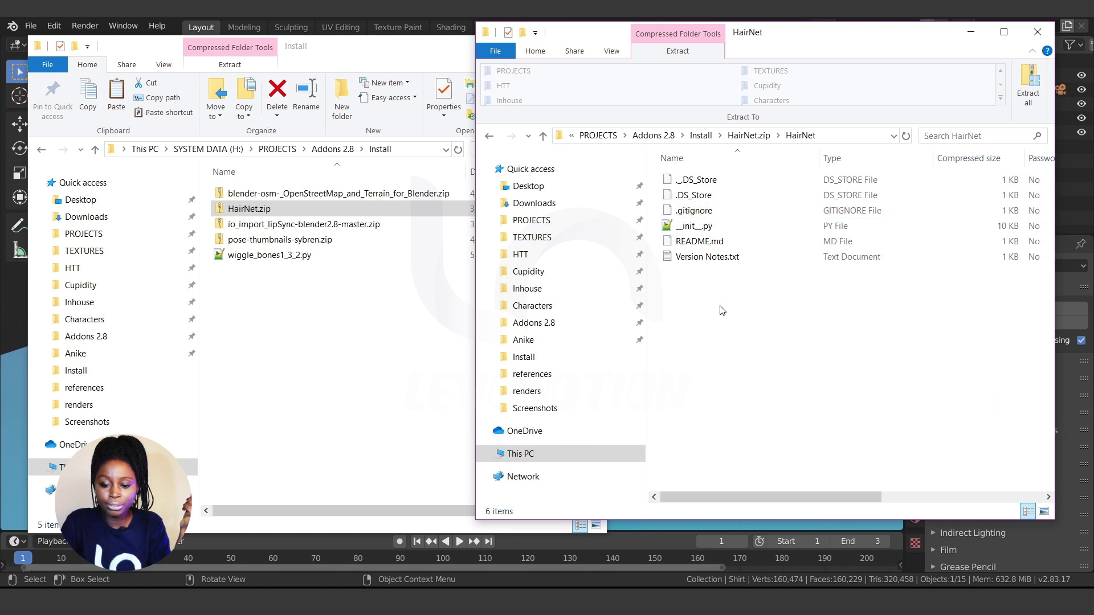
{"action": "left_click", "coordinate": [696, 227]}
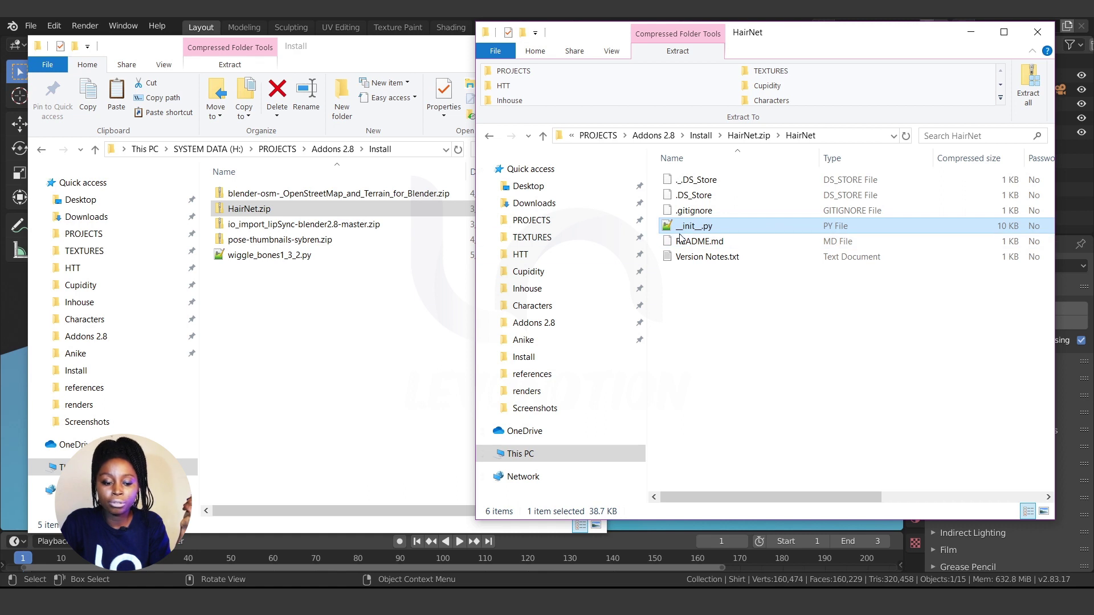
{"action": "left_click", "coordinate": [310, 260]}
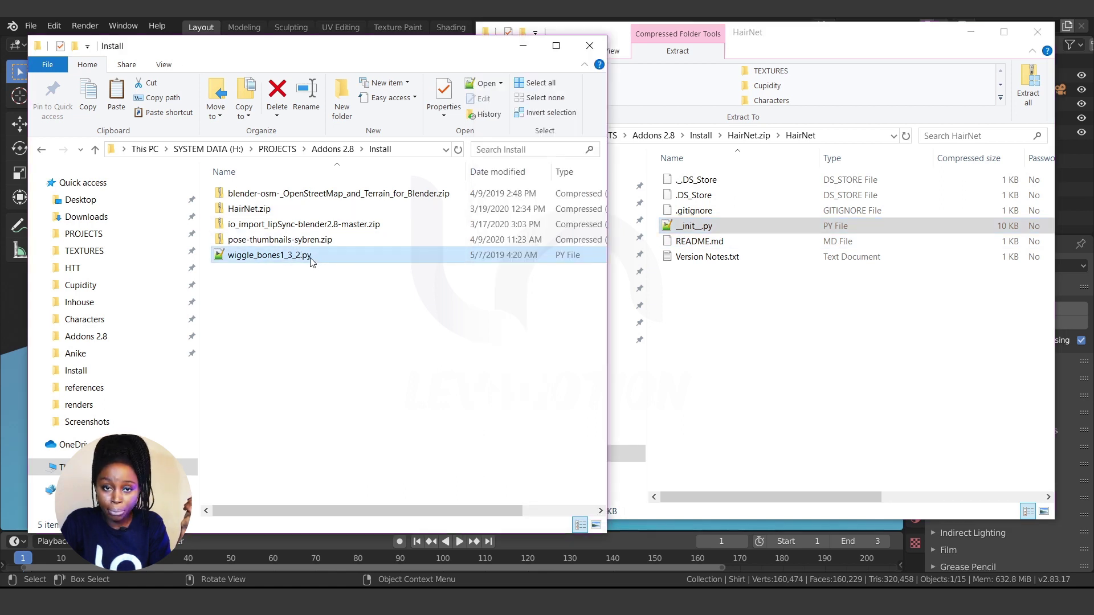
- Open io_import_lipSync-blender2.8-master.zip from the Install folder in a separate window and enter its inner folder
{"action": "left_click", "coordinate": [694, 230]}
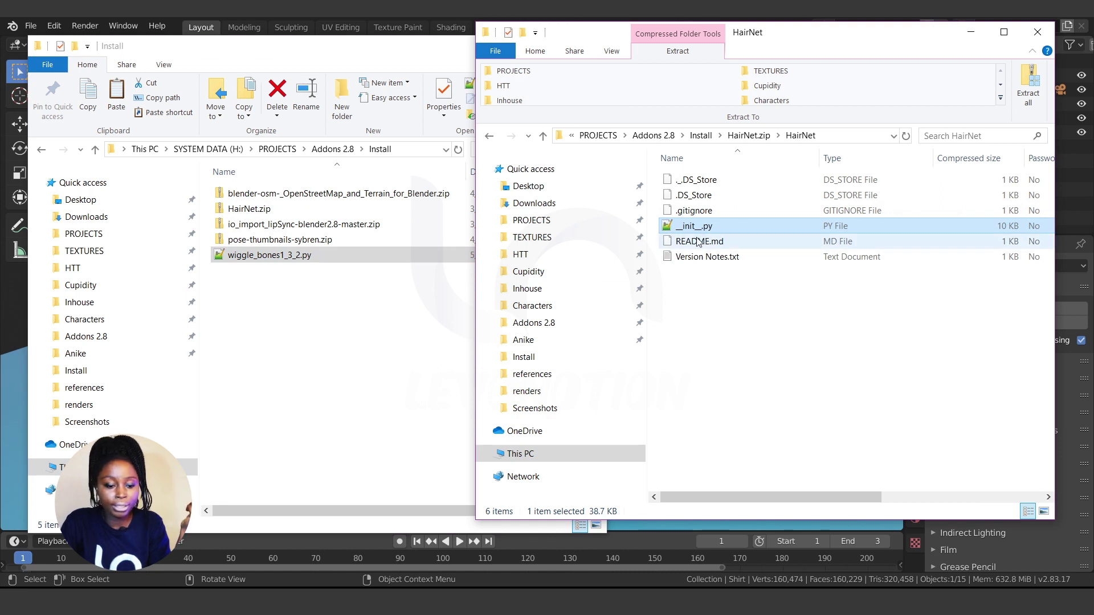
{"action": "left_click", "coordinate": [308, 336]}
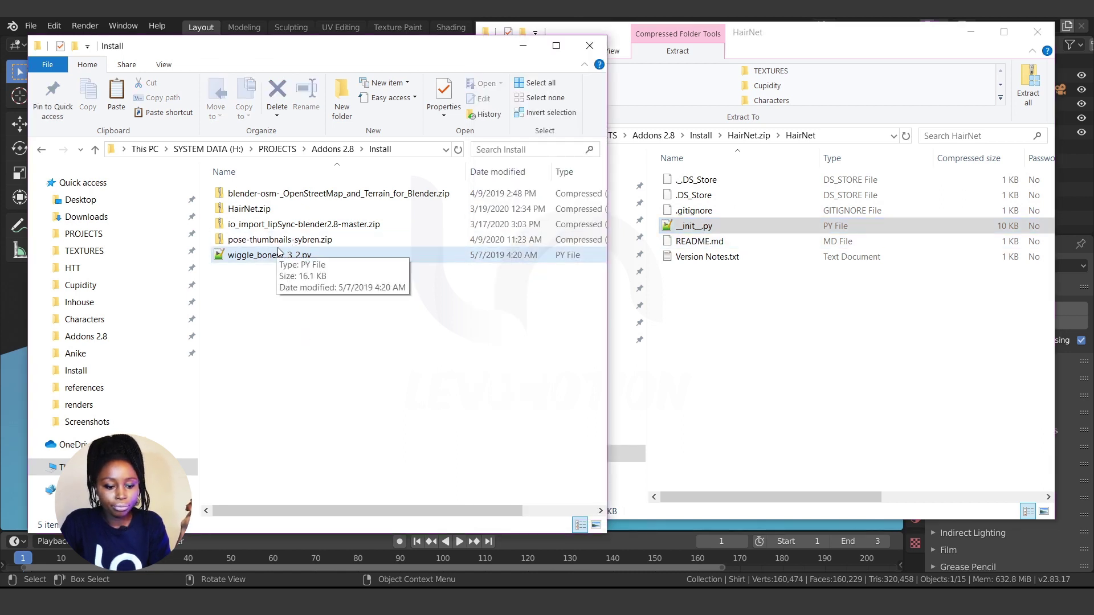
{"action": "right_click", "coordinate": [300, 225]}
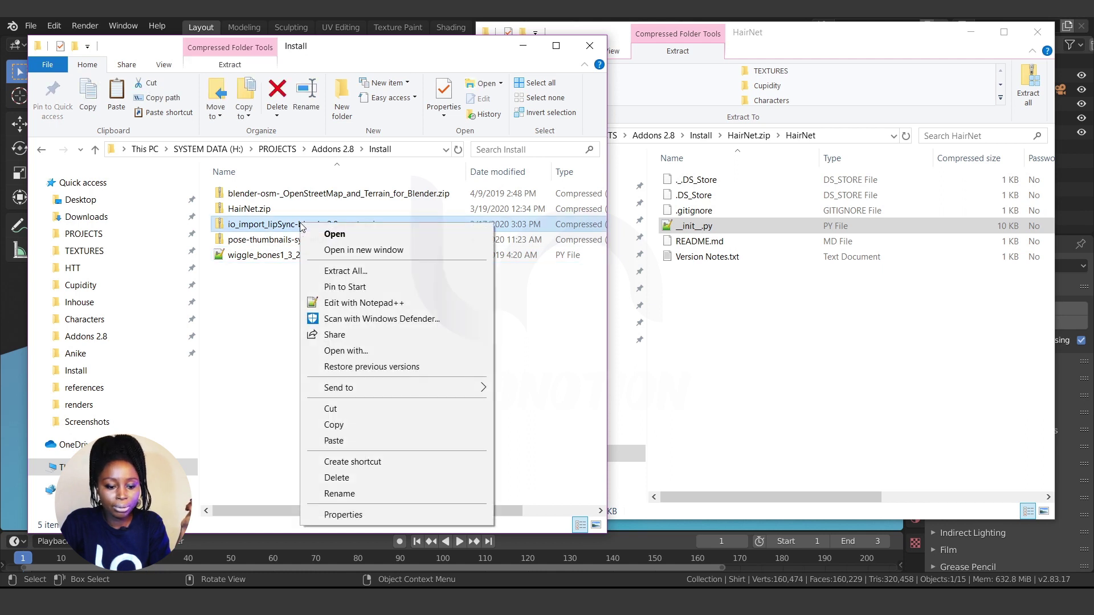
{"action": "left_click", "coordinate": [361, 250]}
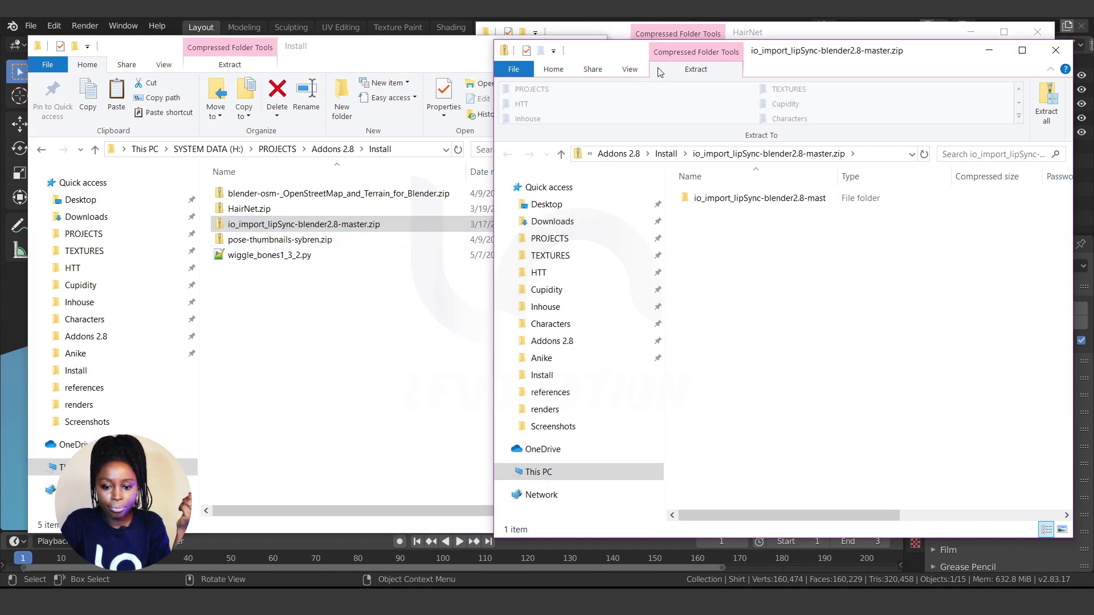
{"action": "left_click_drag", "start_coordinate": [775, 57], "coordinate": [790, 44]}
{"action": "double_click", "coordinate": [751, 193]}
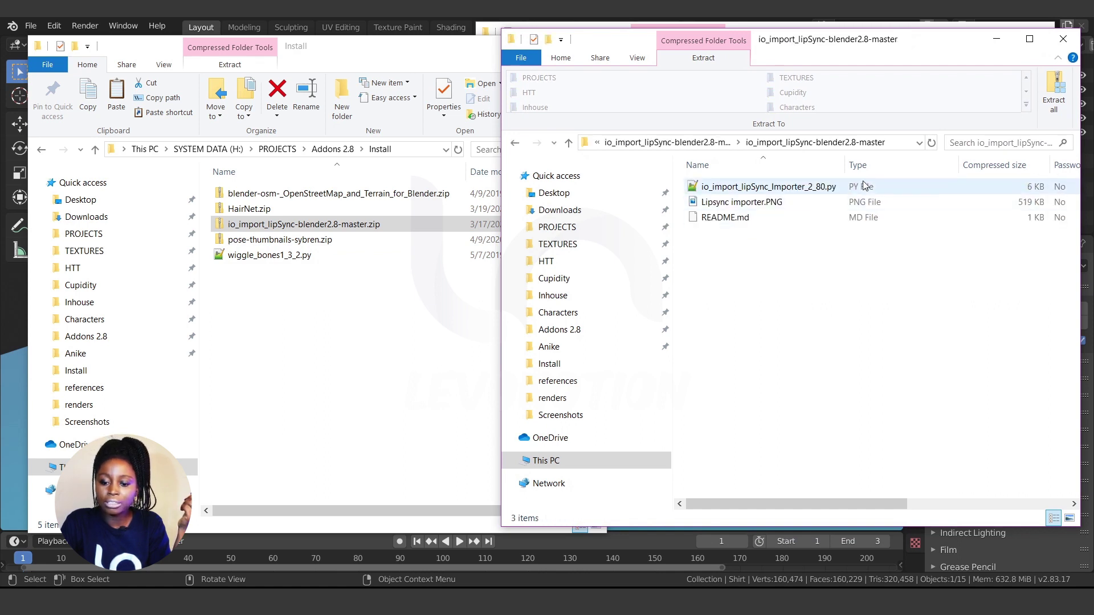
- Place the lipSync archive window beside the HairNet one and compare io_import_lipSync_Importer_2_80.py with HairNet's __init__.py
{"action": "left_click_drag", "start_coordinate": [897, 54], "coordinate": [399, 69]}
{"action": "left_click", "coordinate": [746, 318]}
{"action": "left_click", "coordinate": [325, 328]}
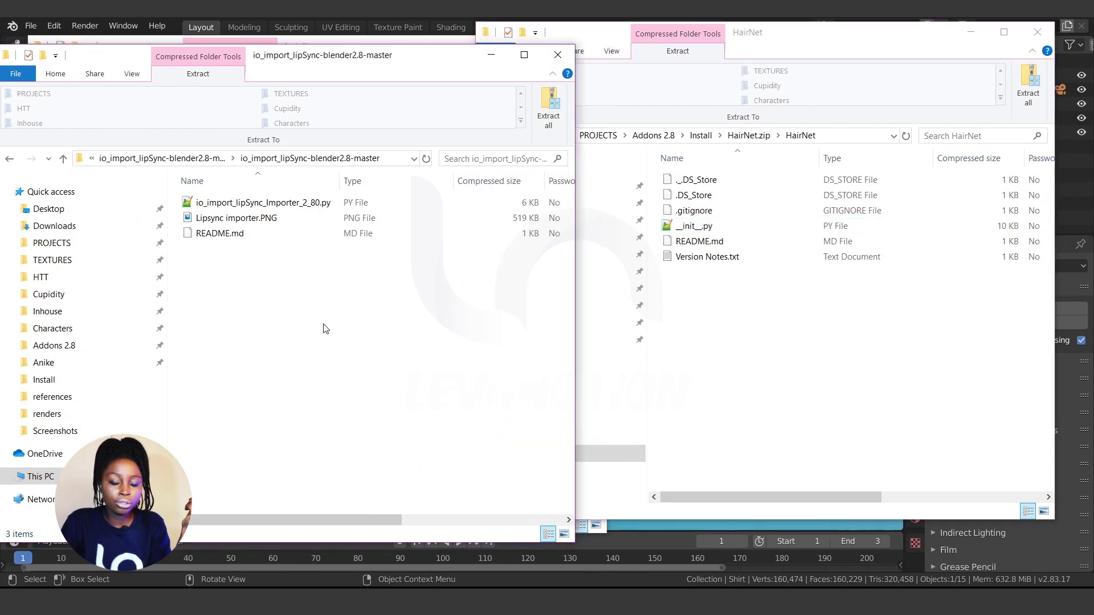
{"action": "left_click", "coordinate": [691, 226]}
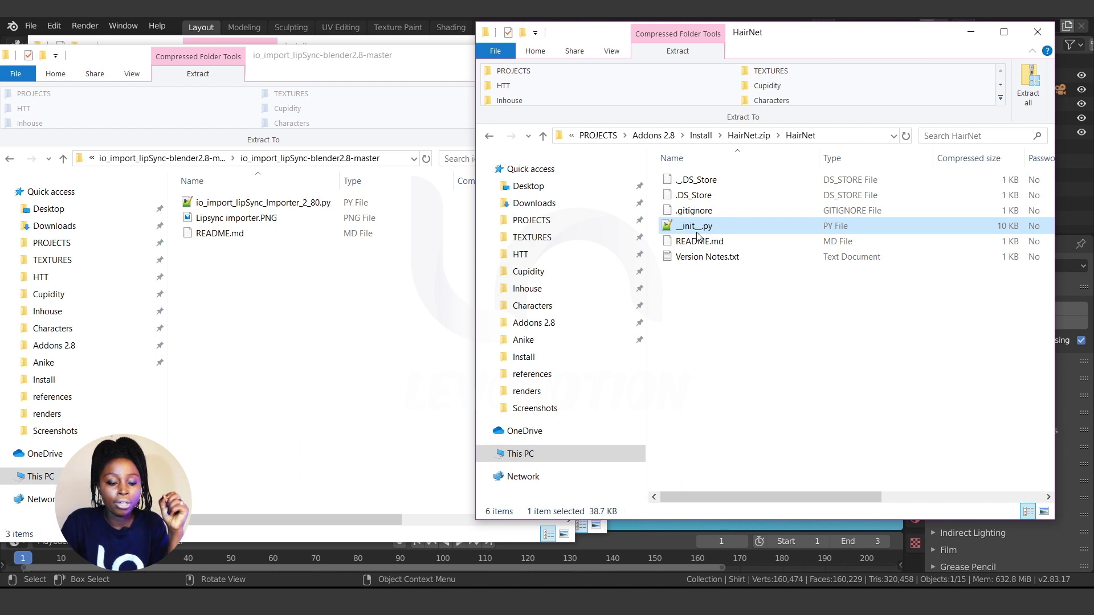
{"action": "left_click", "coordinate": [269, 294]}
{"action": "left_click", "coordinate": [234, 205]}
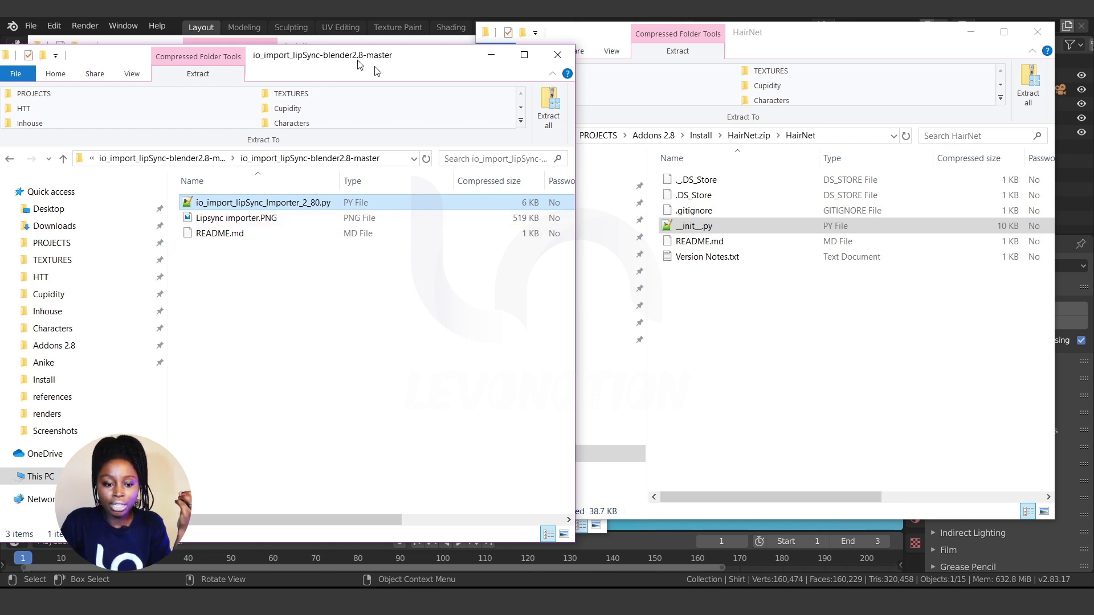
- Move the lipSync archive window clear of the Install folder and copy io_import_lipSync_Importer_2_80.py from the archive into Install
{"action": "left_click_drag", "start_coordinate": [377, 69], "coordinate": [871, 85]}
{"action": "left_click", "coordinate": [741, 233]}
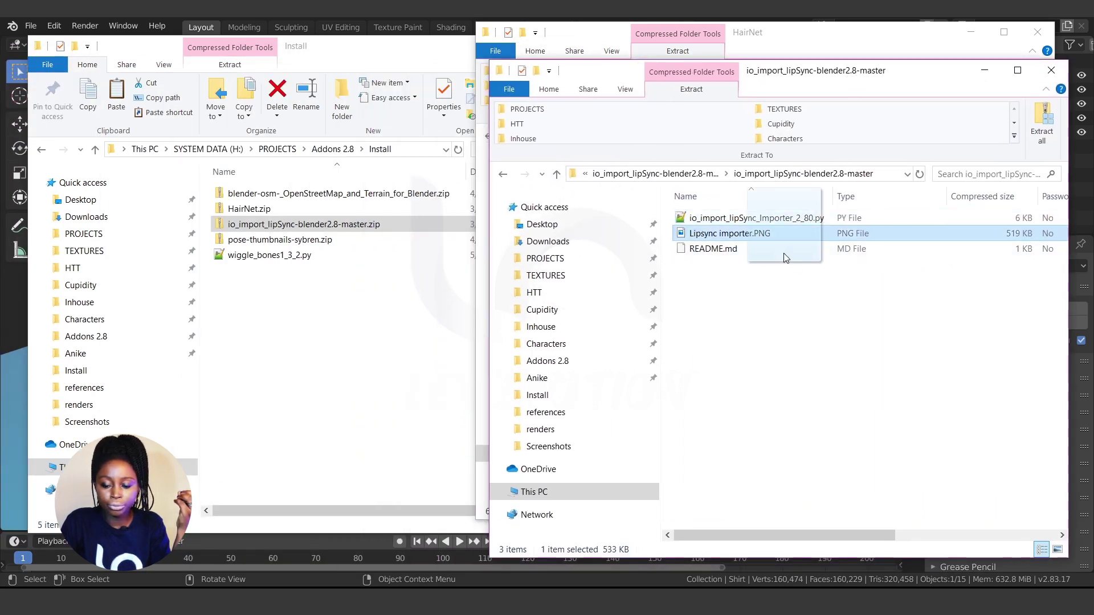
{"action": "left_click", "coordinate": [700, 219]}
{"action": "left_click_drag", "start_coordinate": [702, 221], "coordinate": [328, 364]}
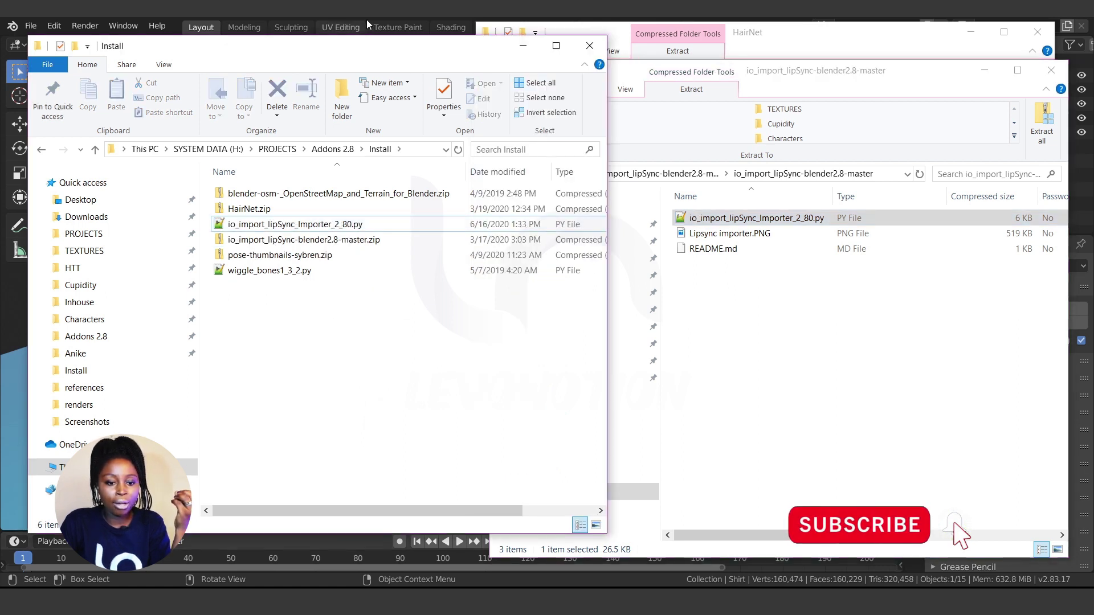
- Switch to Blender's add-on preferences and install io_import_lipSync_Importer_2_80.py from the Addons 2.8\Install folder
{"action": "left_click", "coordinate": [392, 34]}
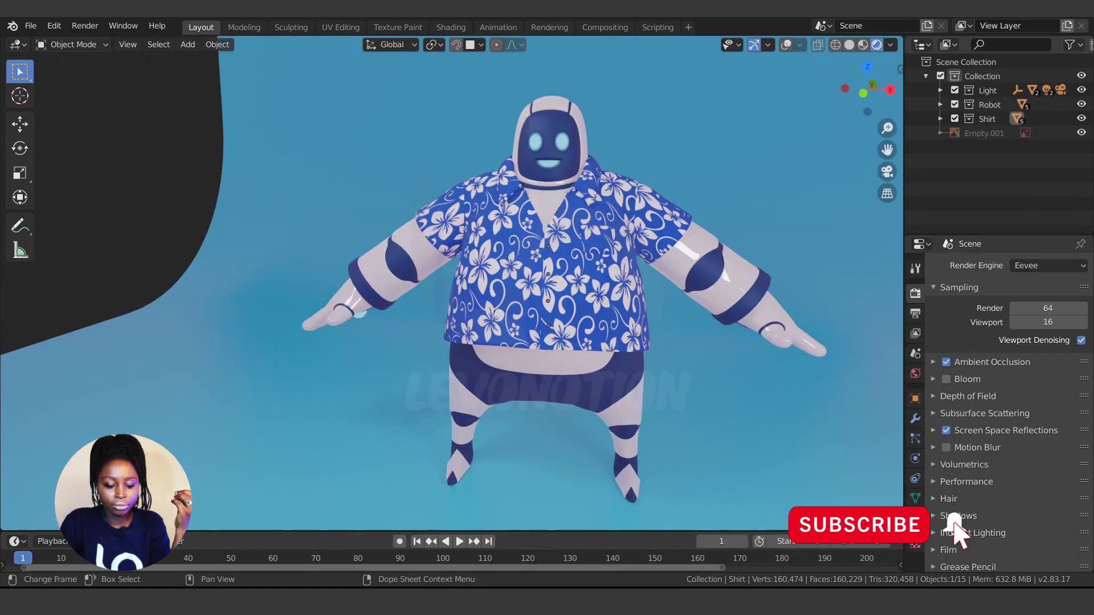
{"action": "left_click", "coordinate": [346, 565]}
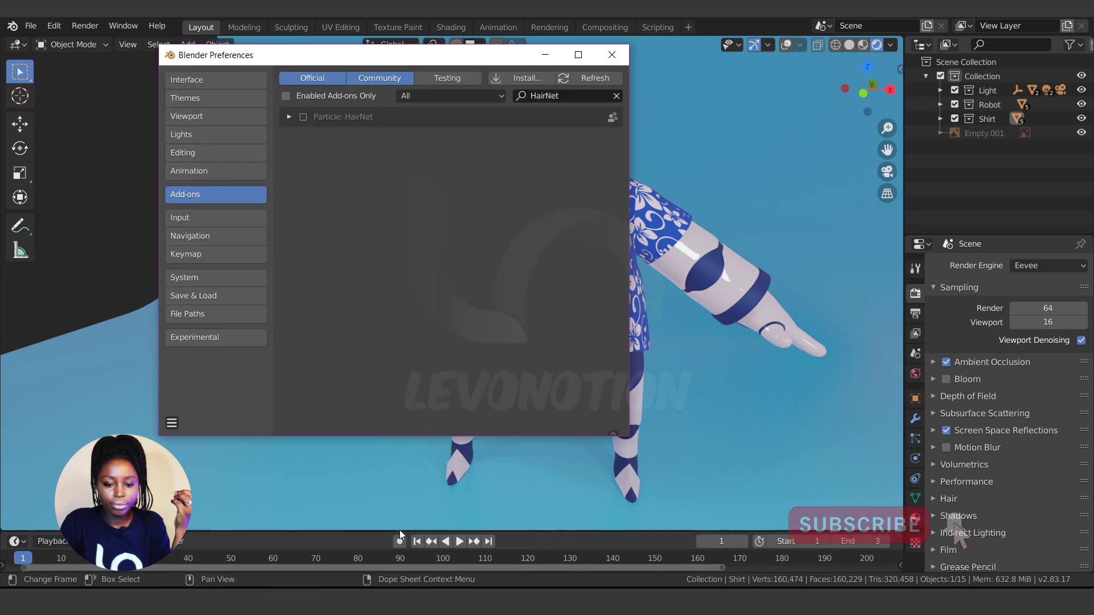
{"action": "left_click", "coordinate": [538, 81]}
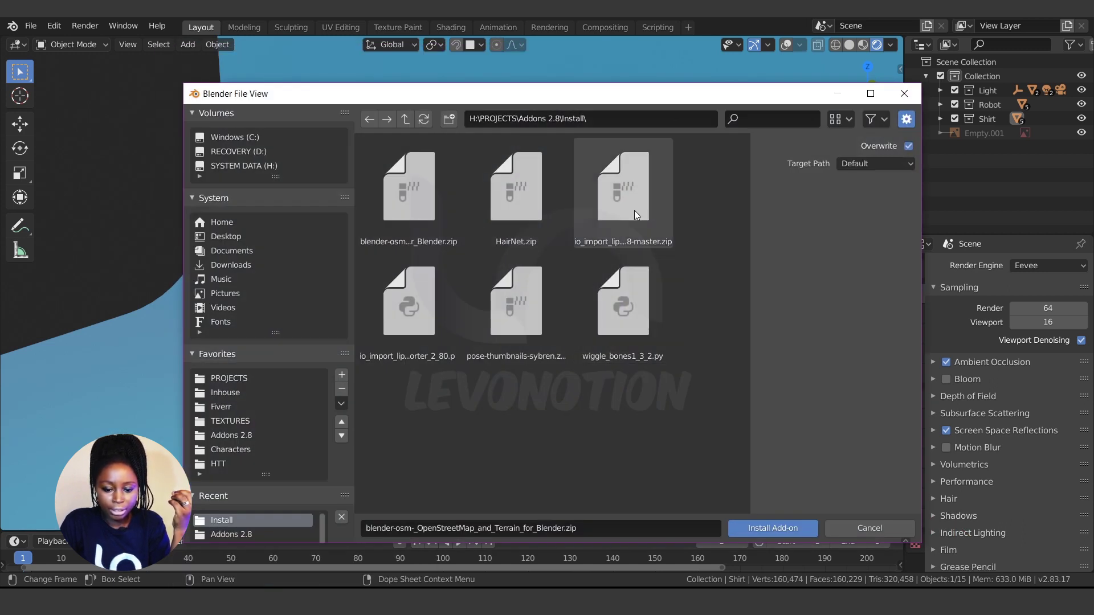
{"action": "left_click", "coordinate": [399, 308]}
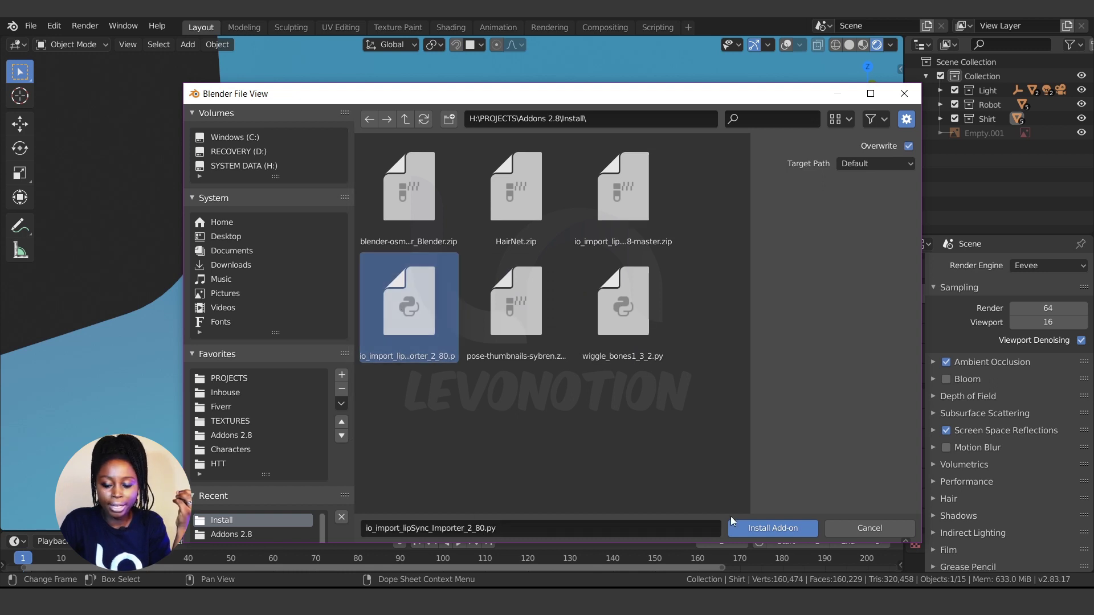
{"action": "left_click", "coordinate": [794, 529]}
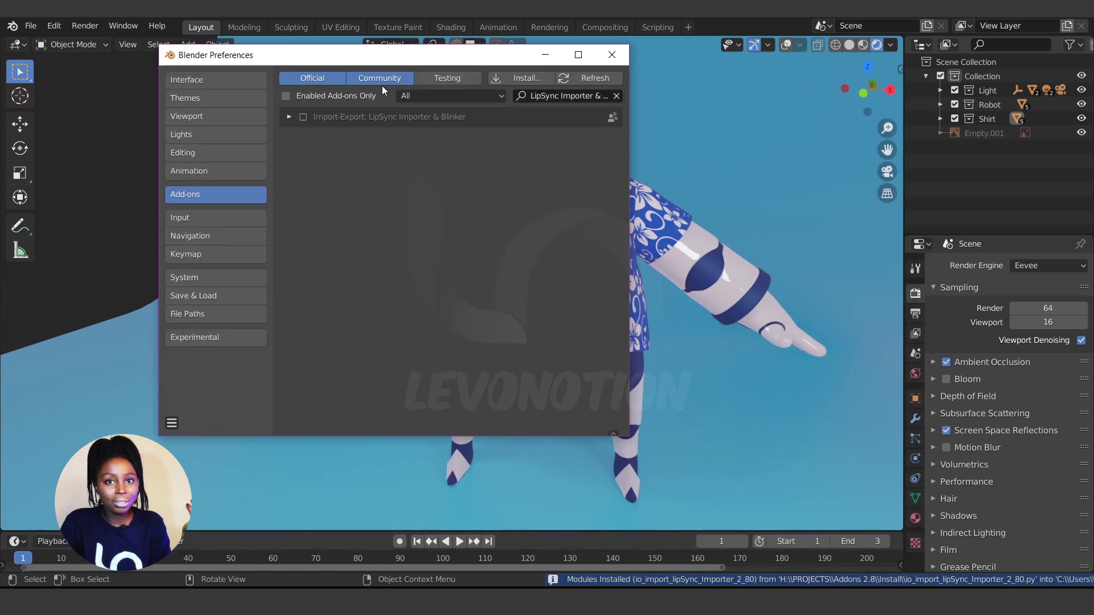
- In File Explorer's Install folder, open pose-thumbnails-sybren.zip in a separate window and enter its pose-thumbnails-sybren folder
{"action": "left_click", "coordinate": [151, 602]}
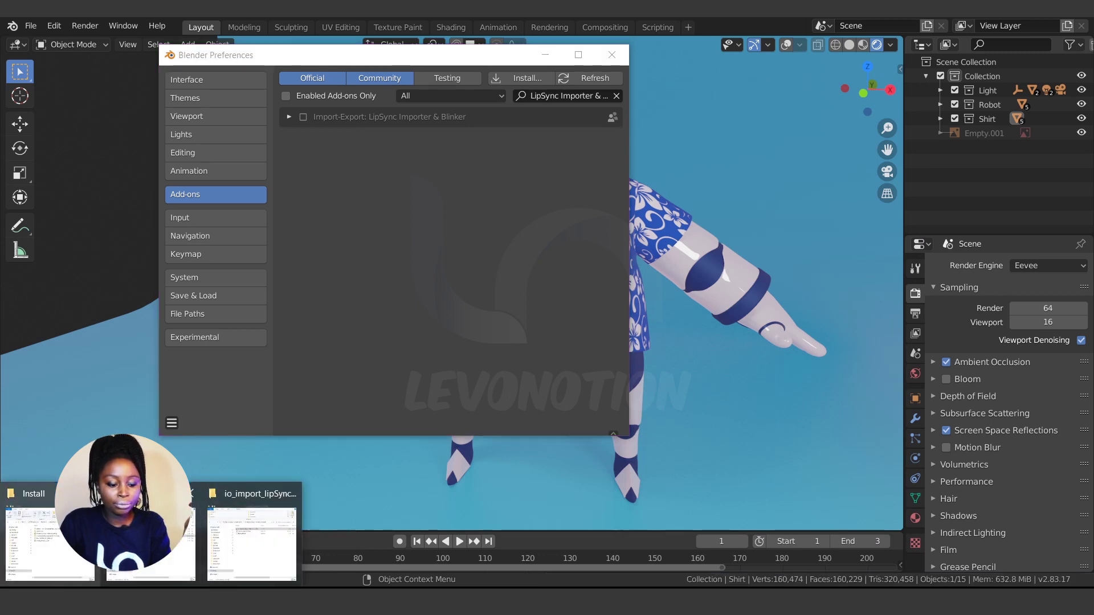
{"action": "left_click", "coordinate": [50, 538]}
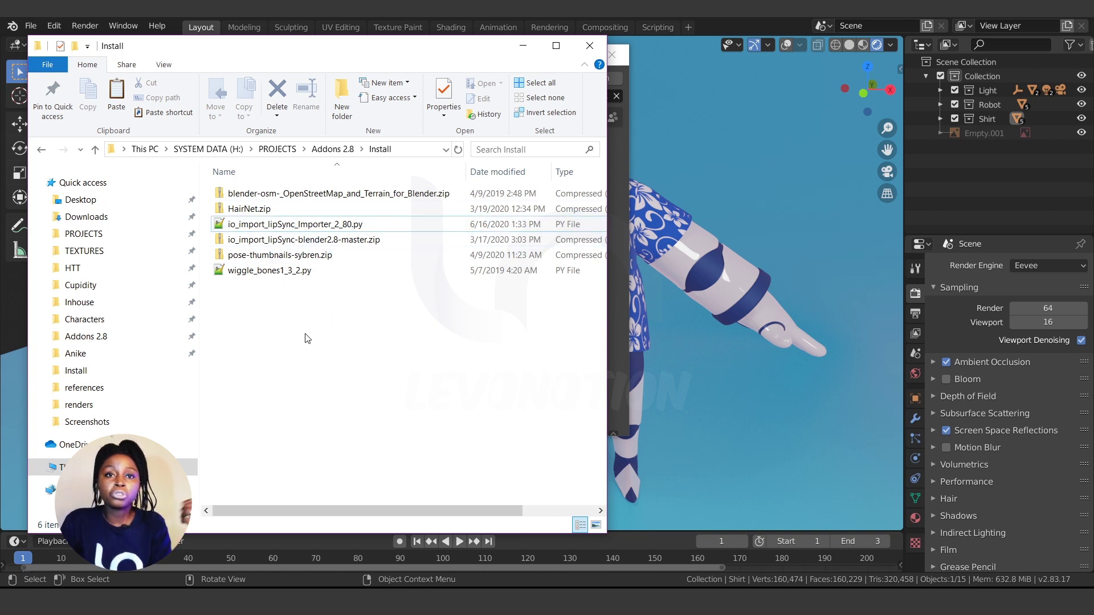
{"action": "right_click", "coordinate": [289, 258]}
{"action": "left_click", "coordinate": [351, 284]}
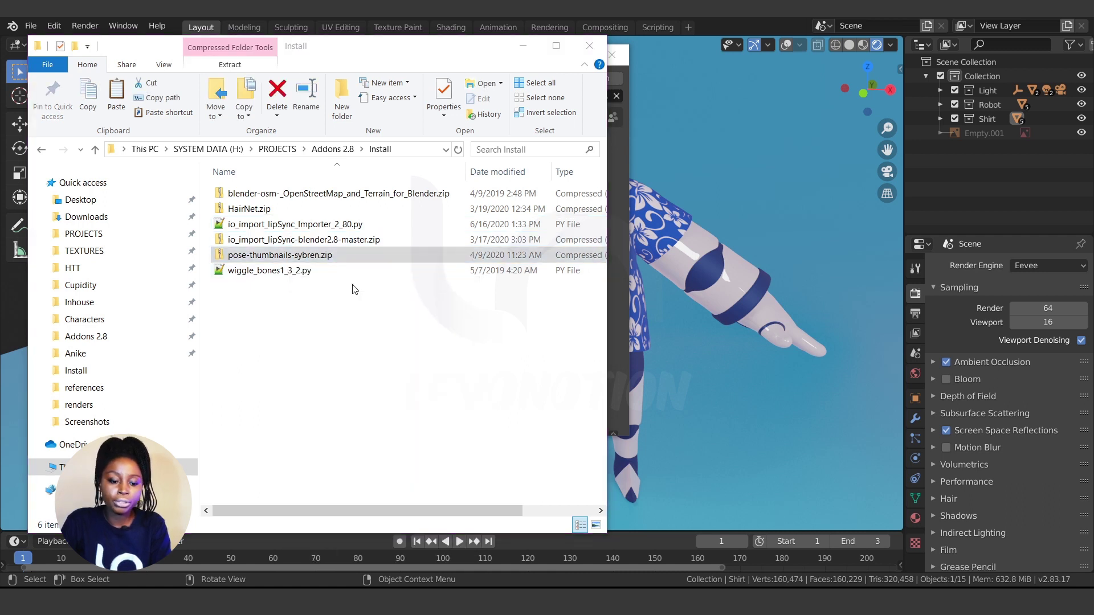
{"action": "left_click_drag", "start_coordinate": [774, 91], "coordinate": [712, 45]}
{"action": "double_click", "coordinate": [683, 192]}
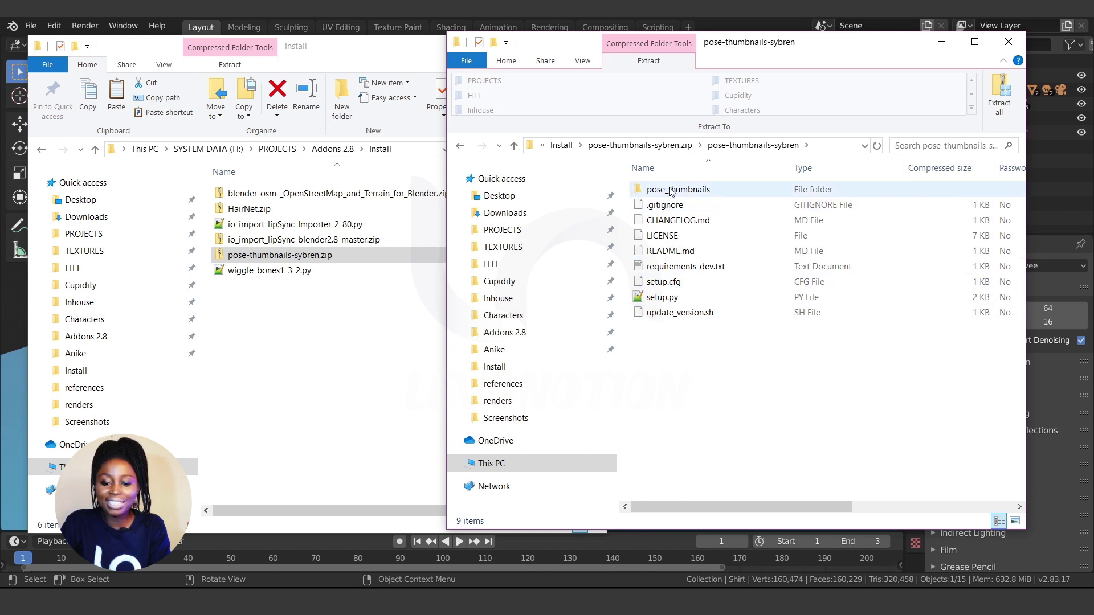
- Examine the pose-thumbnails-sybren contents, checking setup.py and looking inside the pose_thumbnails folder for __init__.py
{"action": "left_click", "coordinate": [656, 297]}
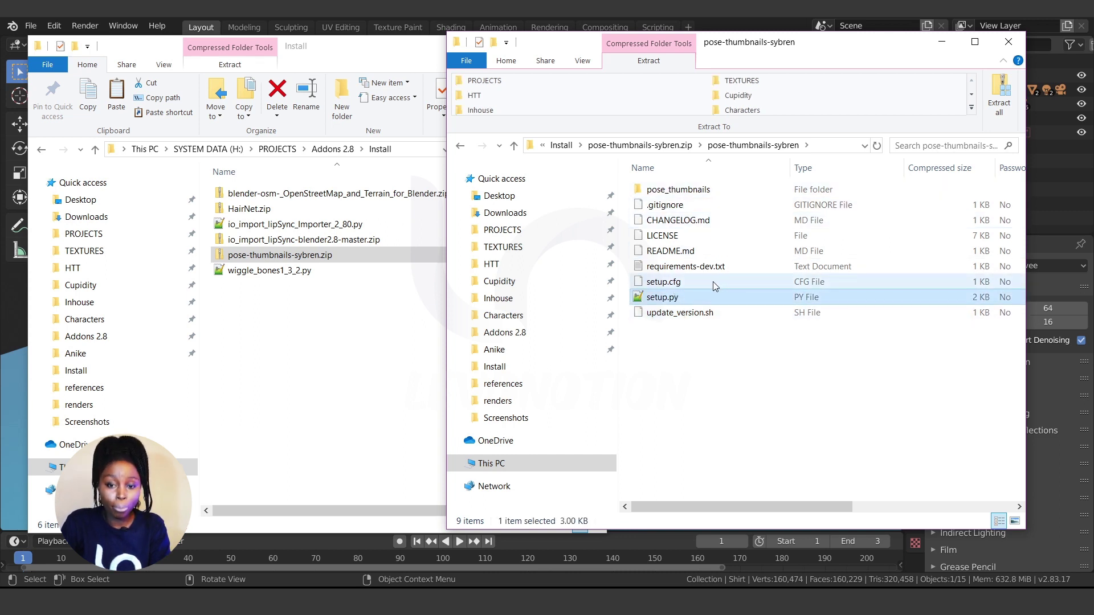
{"action": "left_click", "coordinate": [673, 195]}
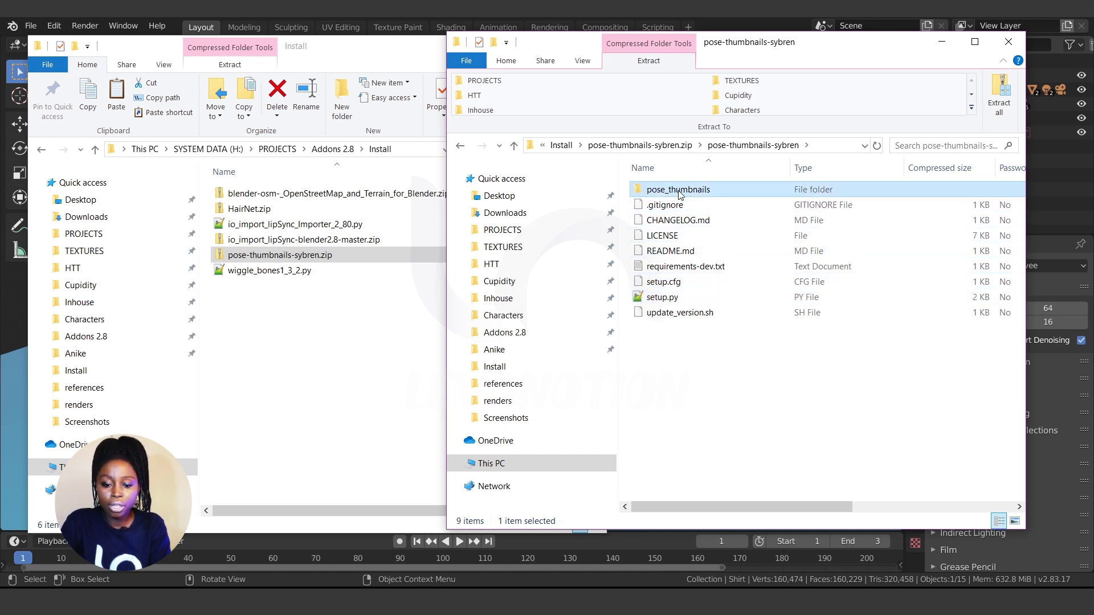
{"action": "double_click", "coordinate": [708, 196]}
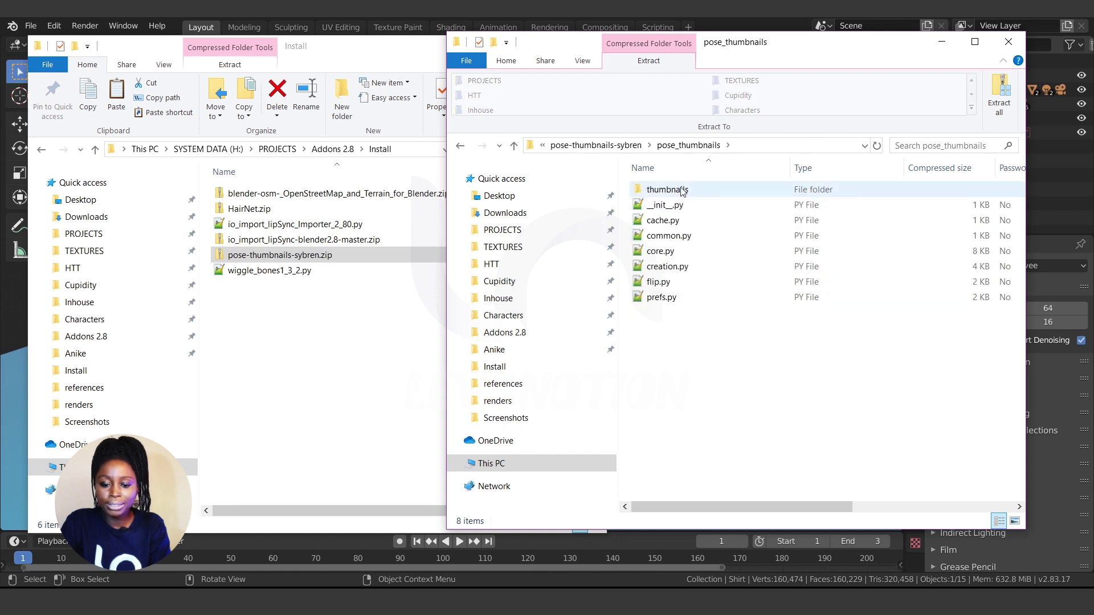
{"action": "left_click", "coordinate": [682, 207]}
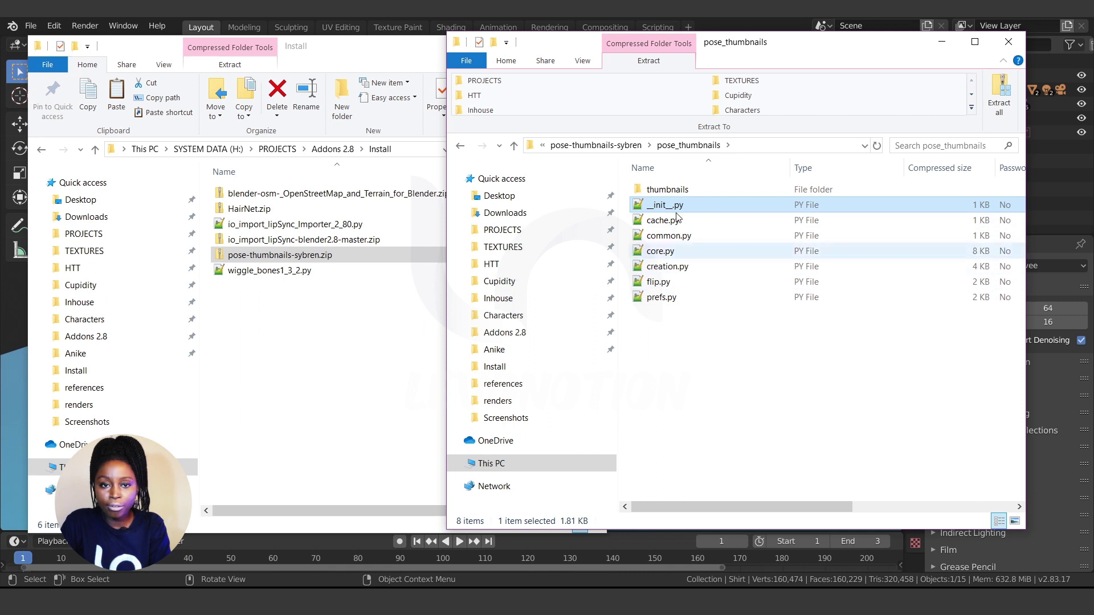
- Extract the pose_thumbnails folder from the archive into the Install folder and compress it there as pose_thumbnails.zip
{"action": "left_click", "coordinate": [514, 146]}
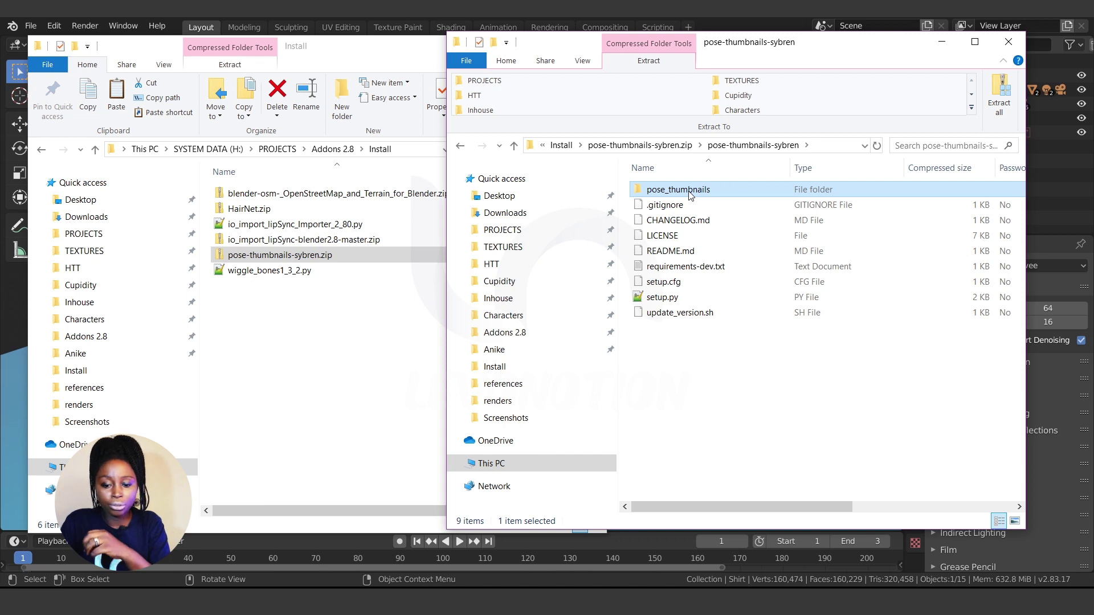
{"action": "left_click_drag", "start_coordinate": [689, 195], "coordinate": [279, 410]}
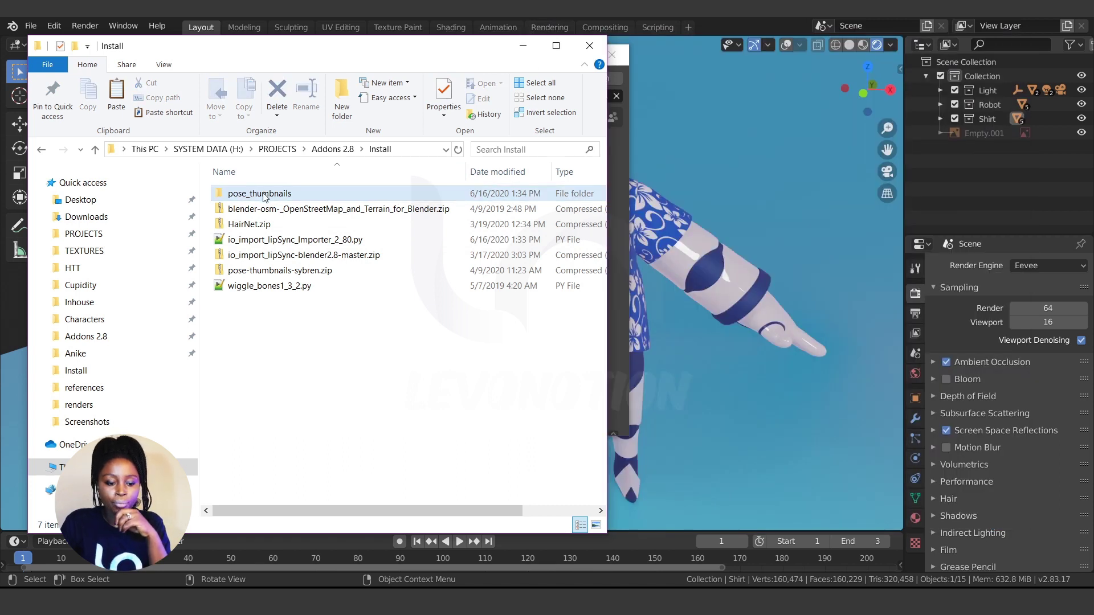
{"action": "left_click", "coordinate": [262, 197]}
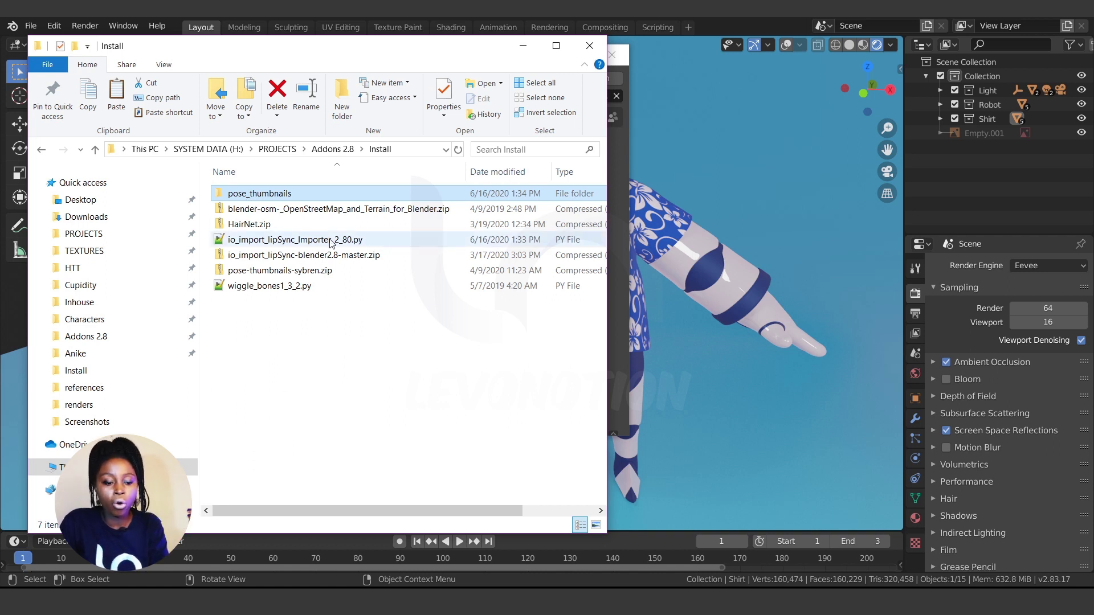
{"action": "right_click", "coordinate": [255, 196]}
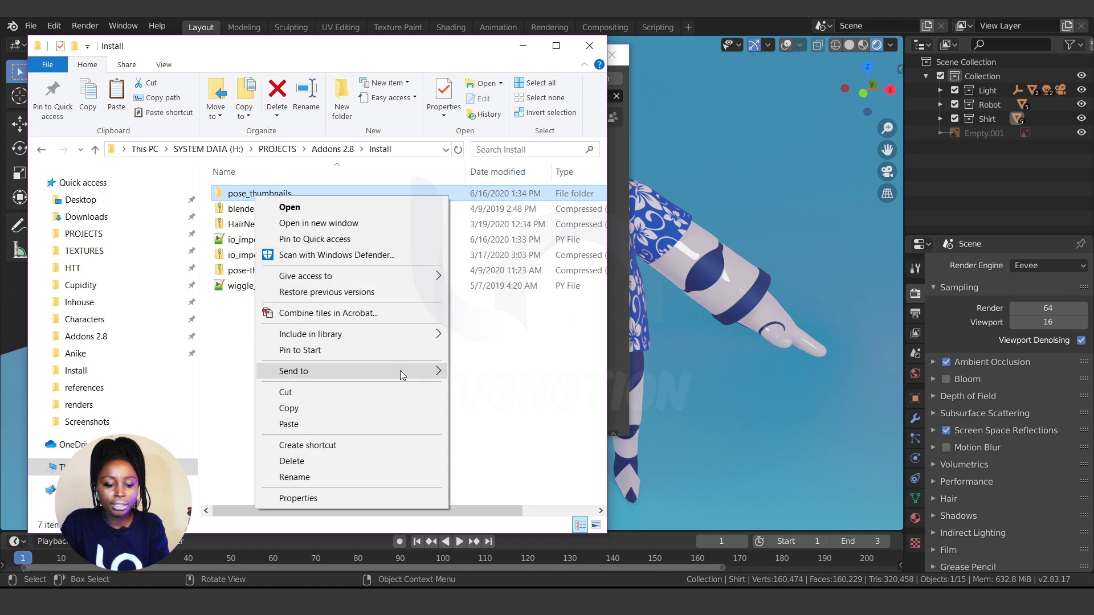
{"action": "mouse_move", "coordinate": [402, 371]}
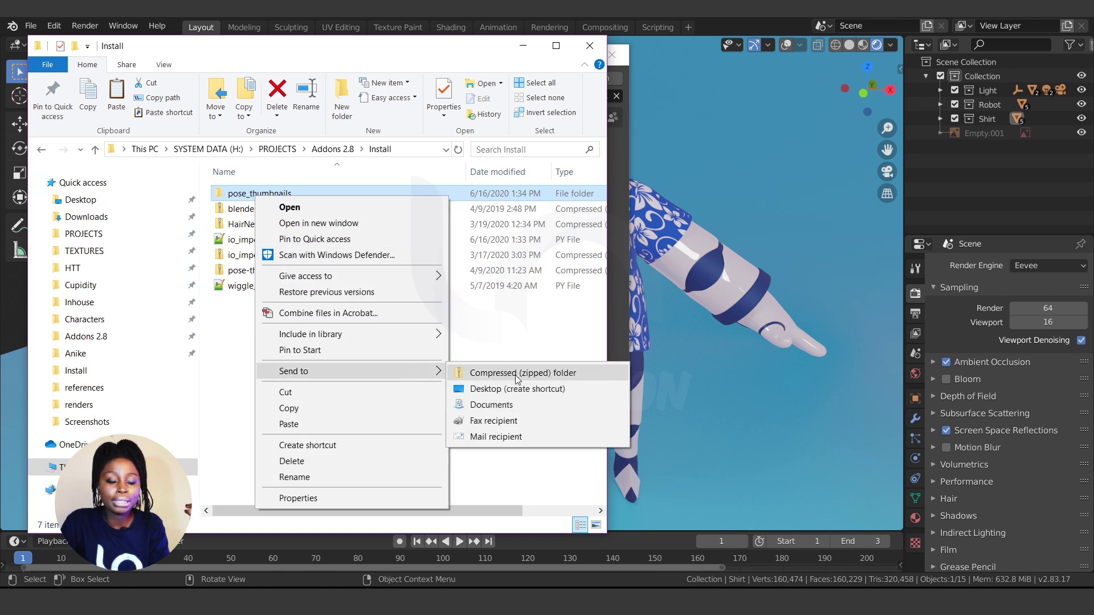
{"action": "left_click", "coordinate": [516, 376]}
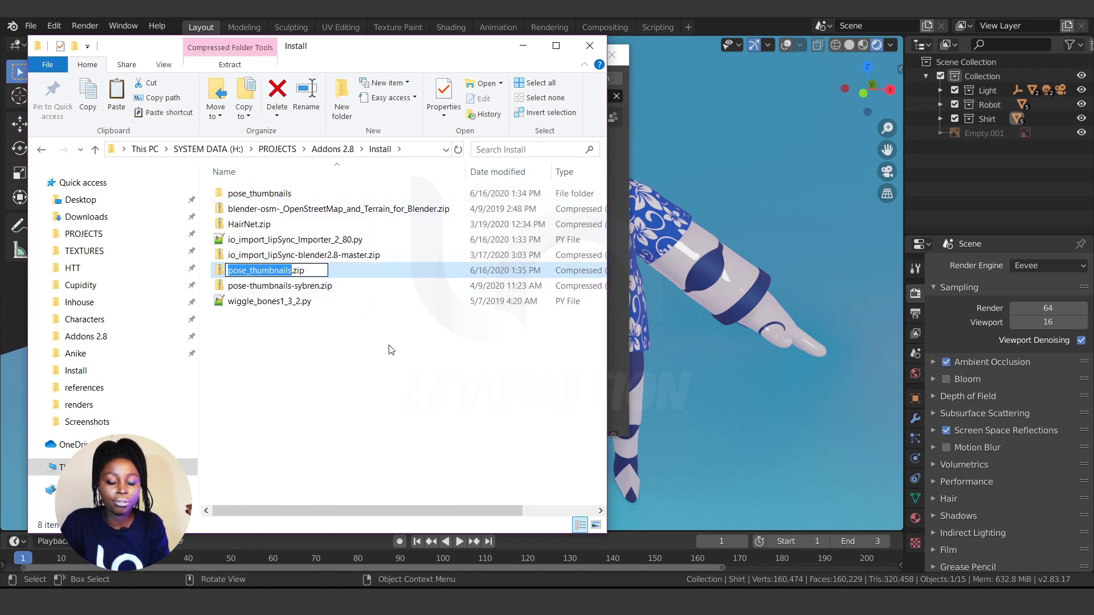
{"action": "left_click", "coordinate": [355, 420]}
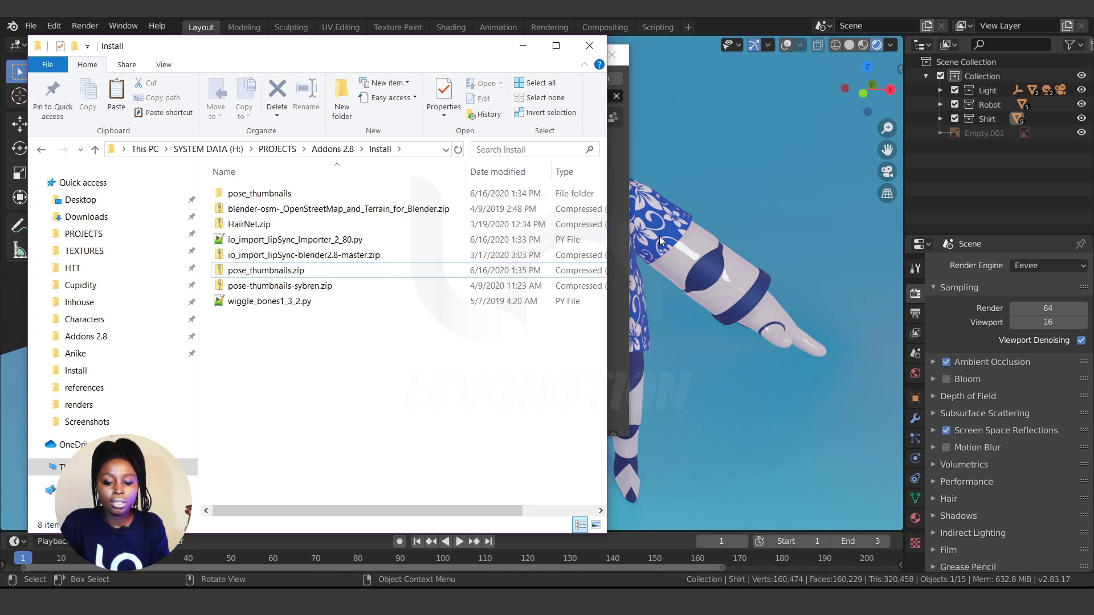
- Switch to Blender's preferences and install pose_thumbnails.zip as an add-on from the Install folder
{"action": "left_click", "coordinate": [616, 228]}
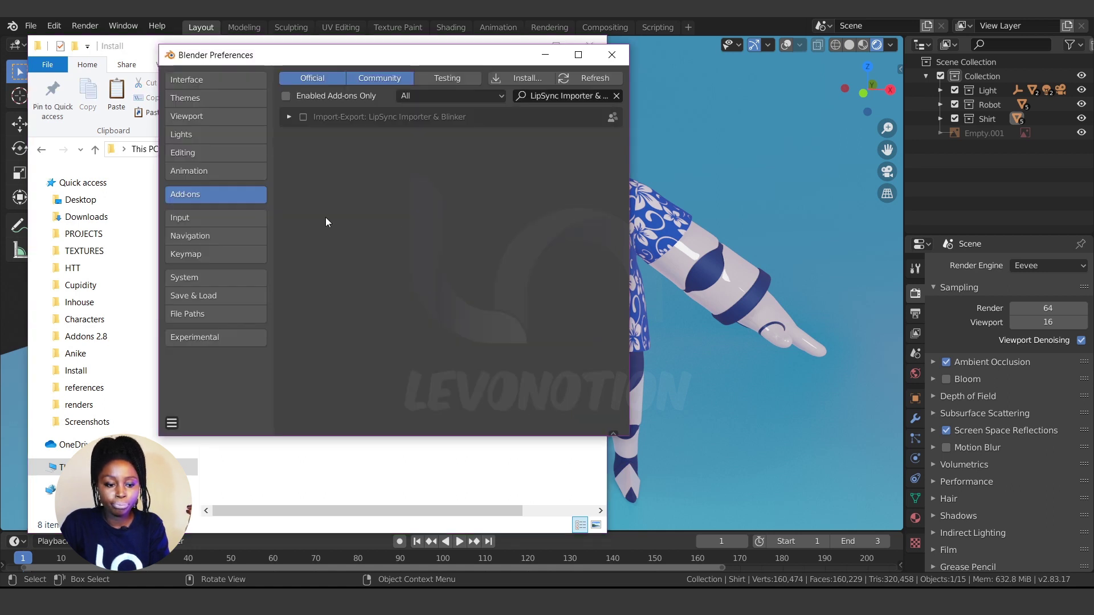
{"action": "left_click", "coordinate": [530, 77]}
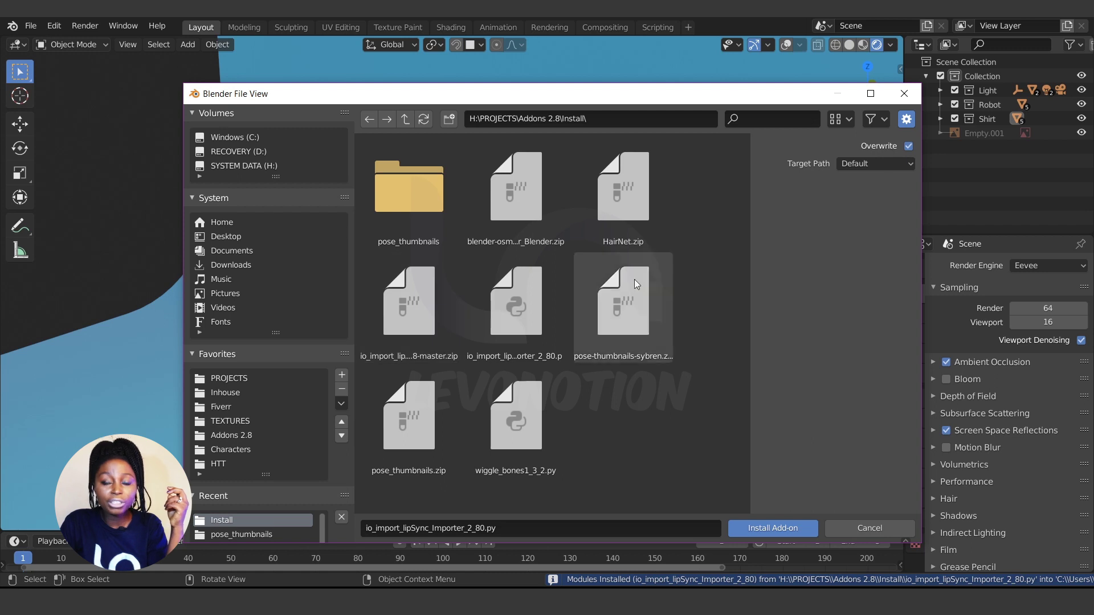
{"action": "double_click", "coordinate": [414, 418]}
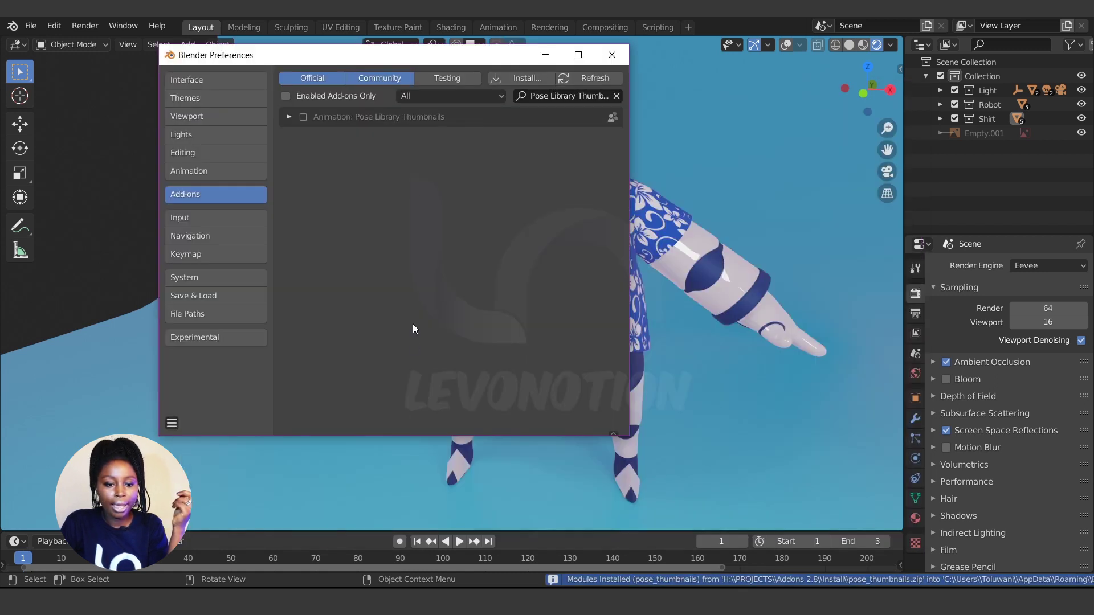
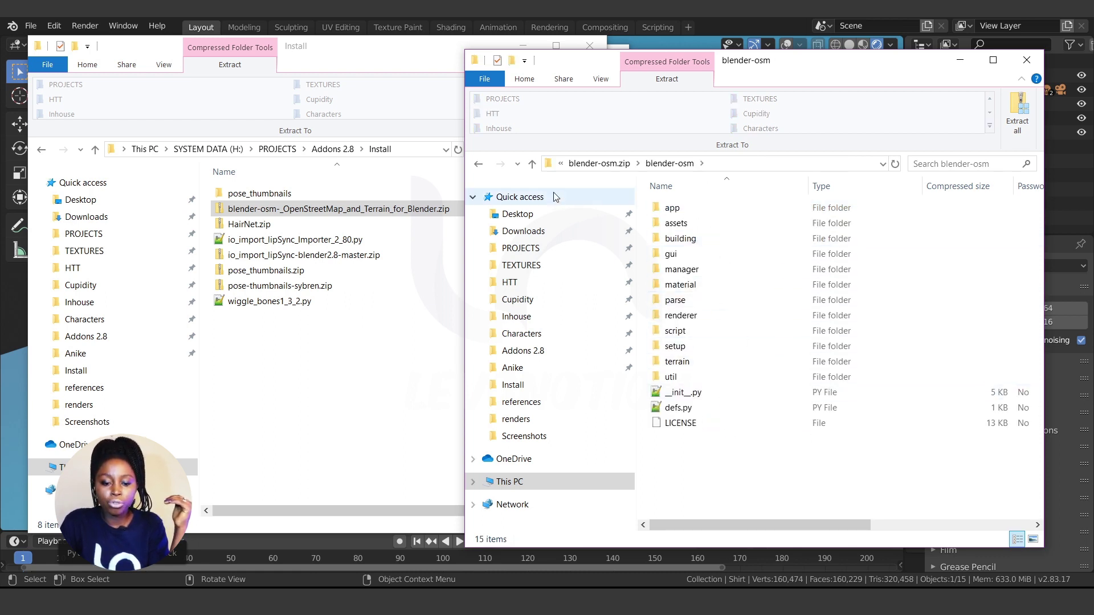
- Go back up to the outer OpenStreetMap archive and extract the nested blender-osm.zip into the Install folder
{"action": "left_click", "coordinate": [533, 164]}
{"action": "left_click", "coordinate": [533, 165]}
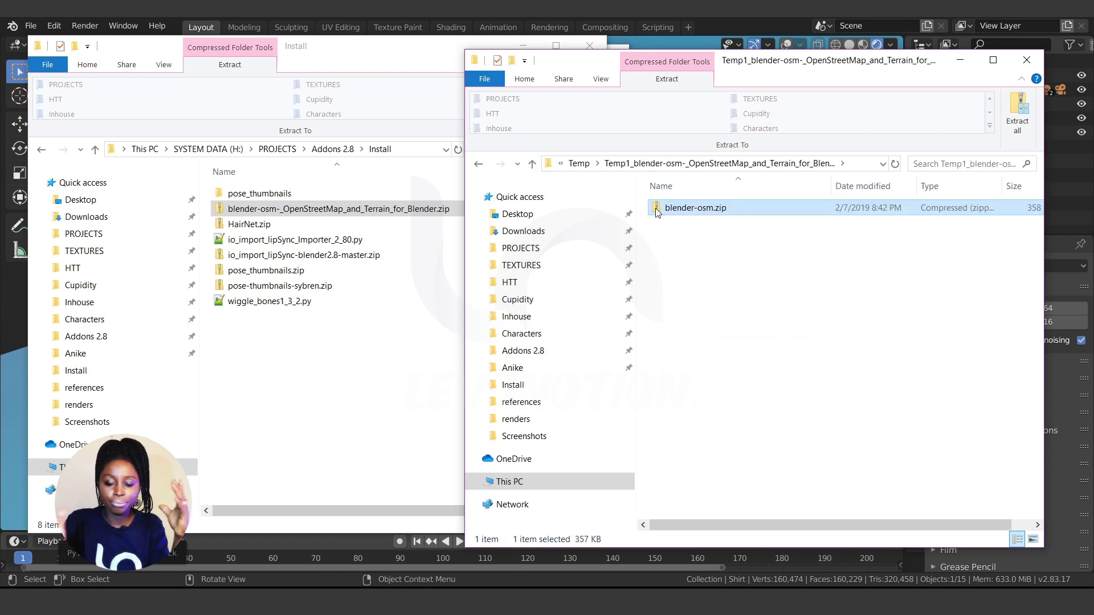
{"action": "left_click_drag", "start_coordinate": [657, 209], "coordinate": [285, 377]}
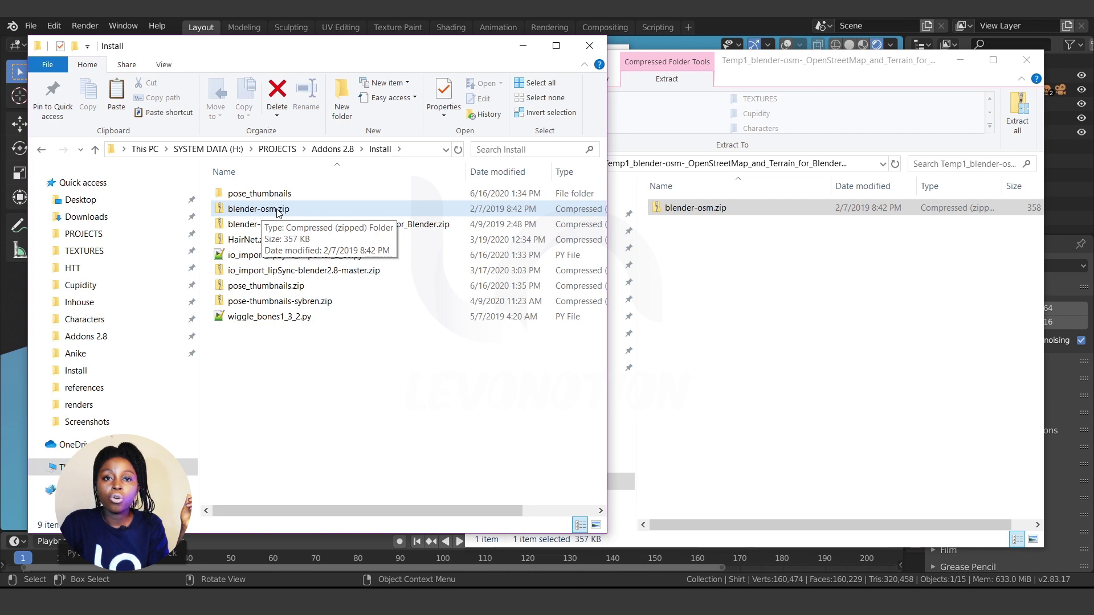
- Open the extracted blender-osm.zip in a separate window and check its blender-osm folder for __init__.py
{"action": "left_click", "coordinate": [279, 211]}
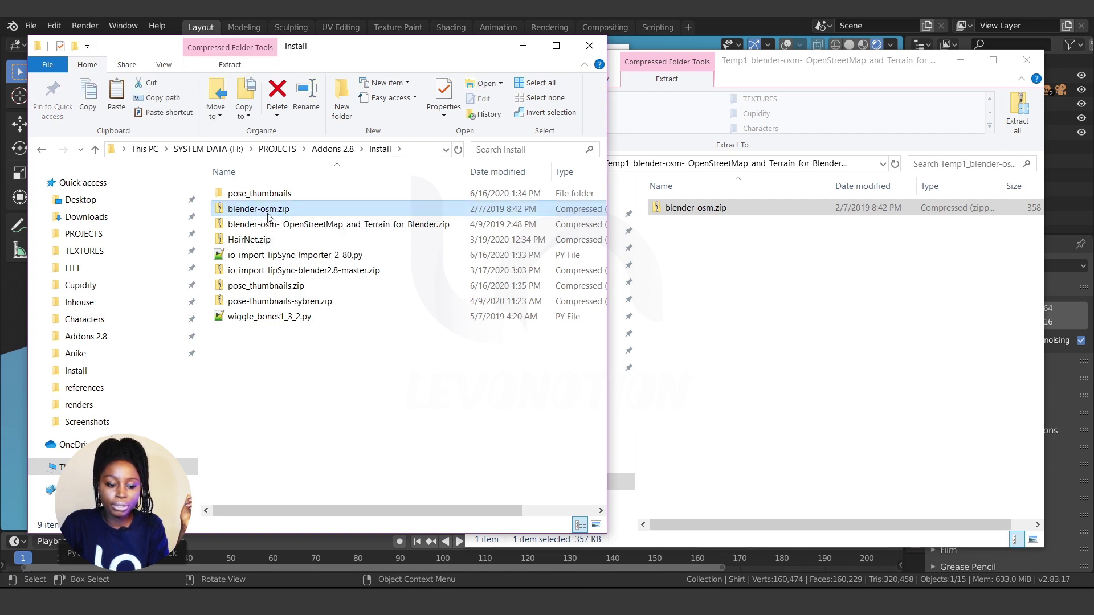
{"action": "right_click", "coordinate": [267, 212]}
{"action": "left_click", "coordinate": [320, 239]}
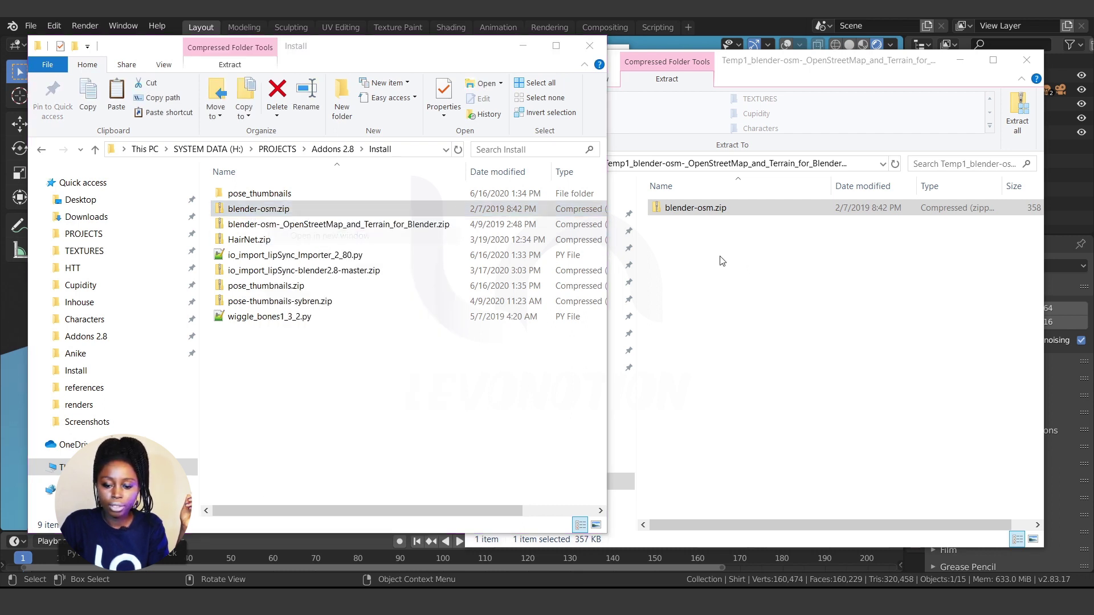
{"action": "double_click", "coordinate": [708, 225]}
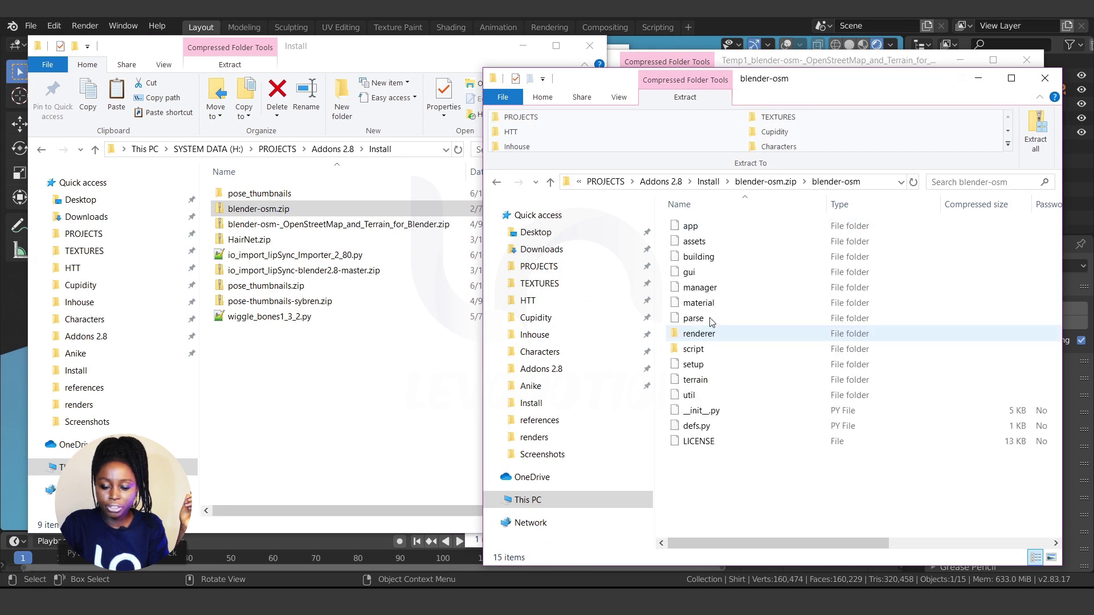
{"action": "left_click", "coordinate": [697, 411]}
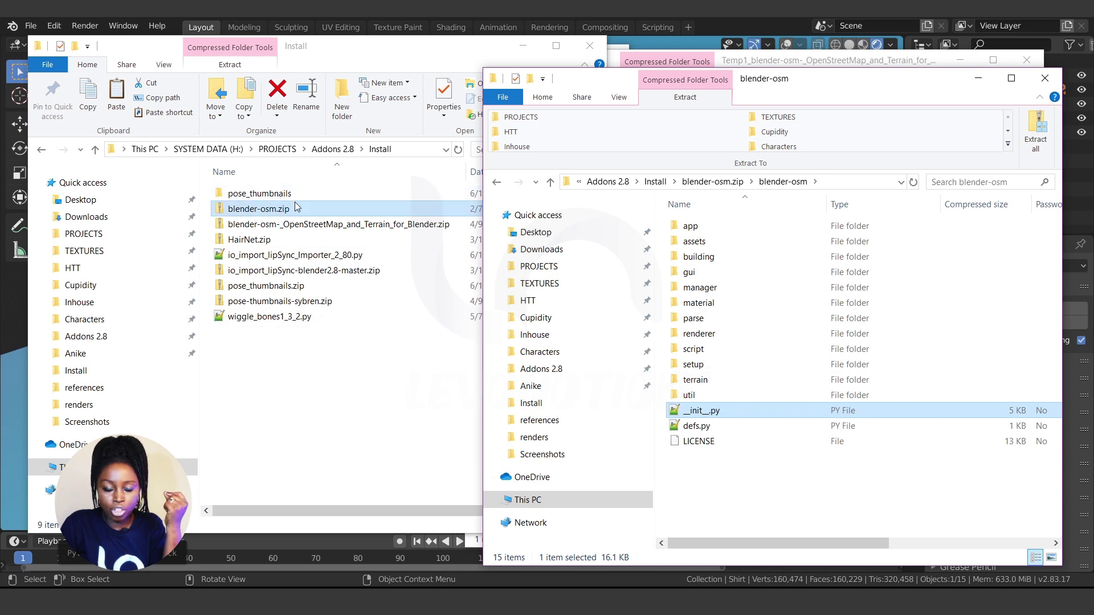
- Switch to Blender's preferences and install blender-osm.zip as an add-on from the Install folder
{"action": "left_click", "coordinate": [264, 208]}
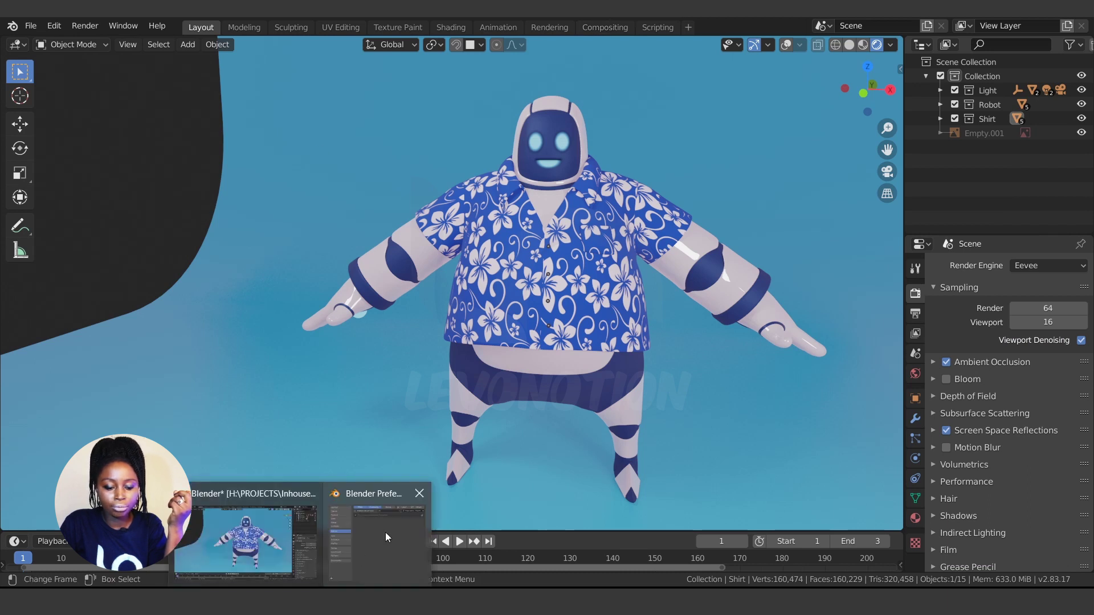
{"action": "left_click", "coordinate": [385, 535]}
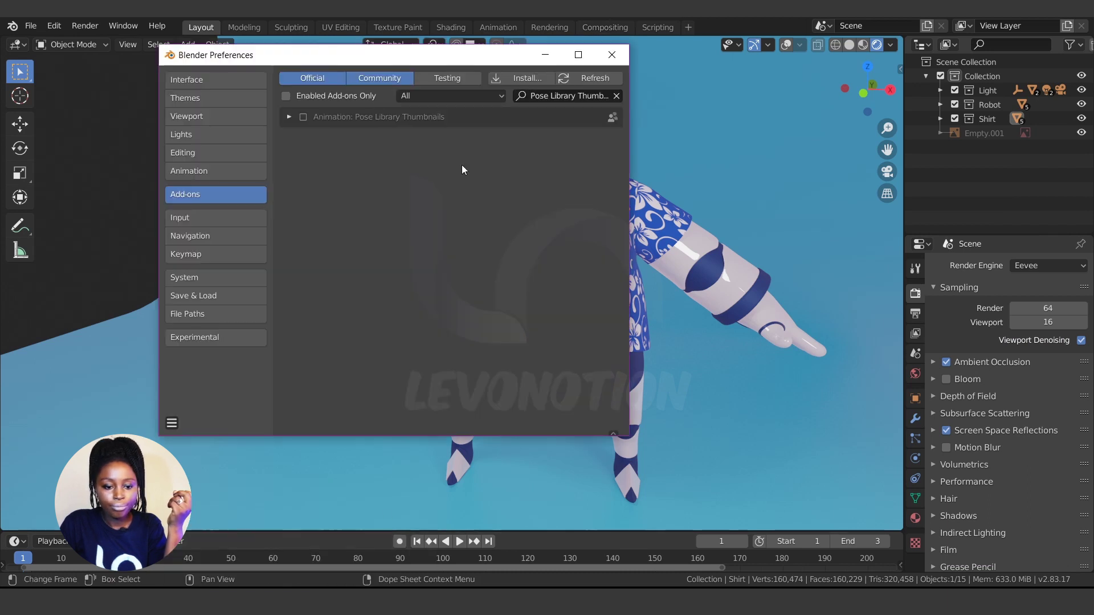
{"action": "left_click", "coordinate": [543, 78]}
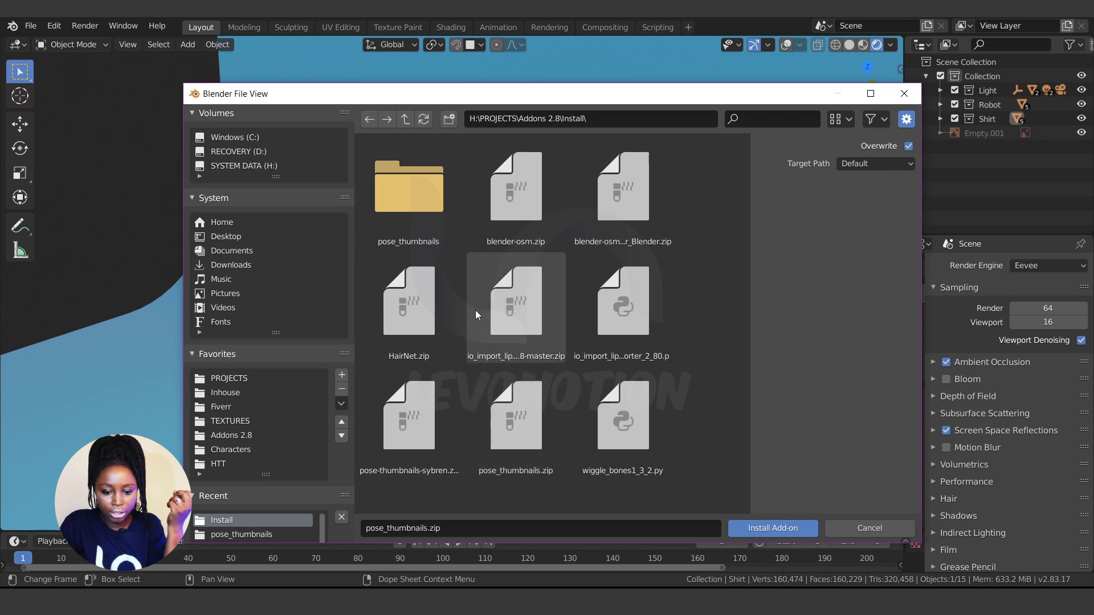
{"action": "double_click", "coordinate": [516, 183]}
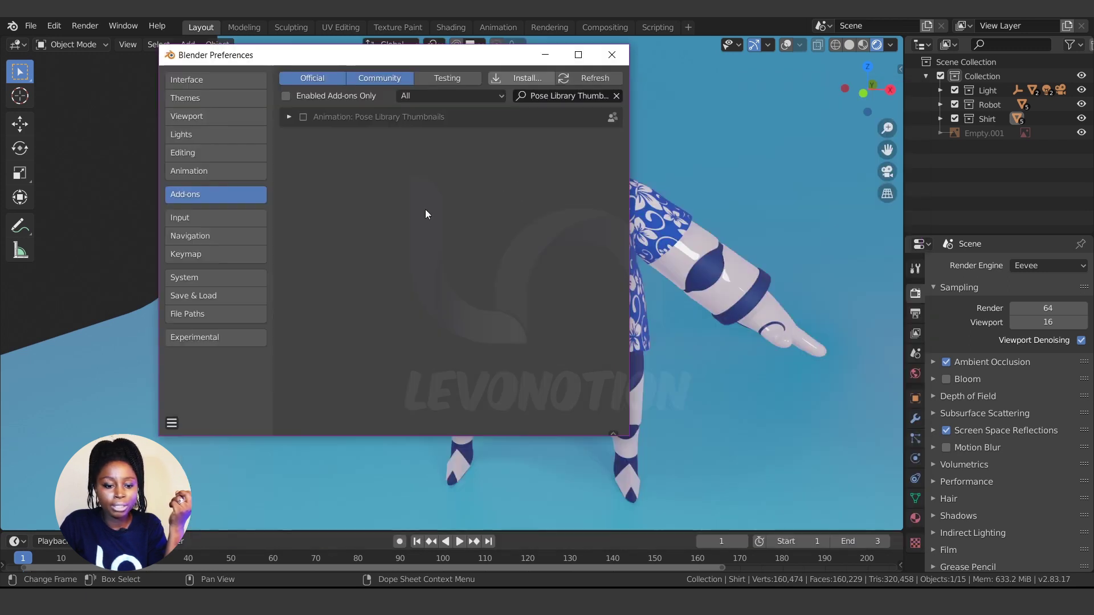